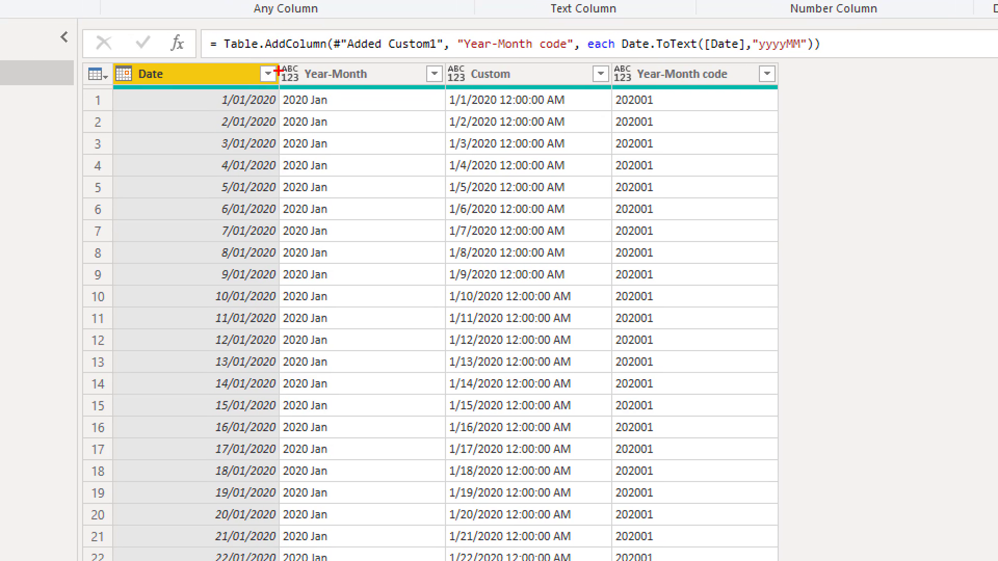
- Review the Date query's Year-Month and yyyyMM Year-Month code columns, then bring Power BI Desktop forward
mouse_move(279, 68)
mouse_down()
mouse_move(283, 118)
mouse_move(389, 487)
mouse_up()
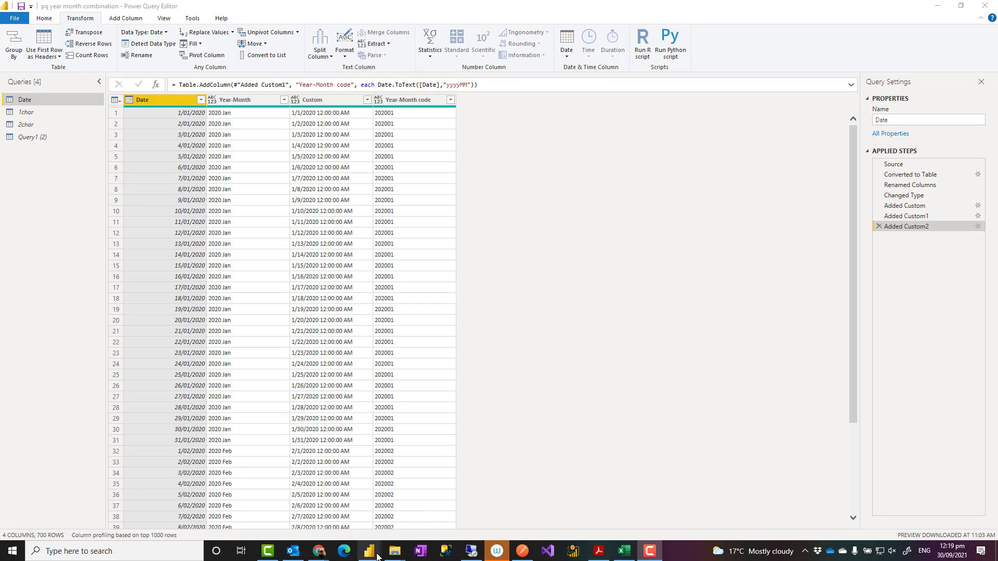
- Switch to the Power BI Desktop report window, then back to Power Query Editor's Date query
mouse_move(373, 557)
click(346, 528)
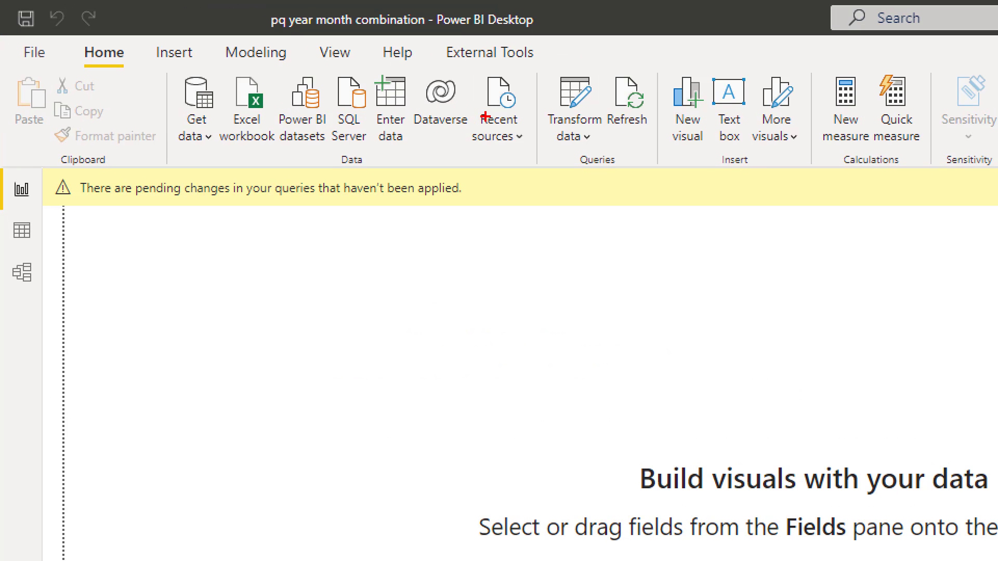
drag(540, 68, 605, 154)
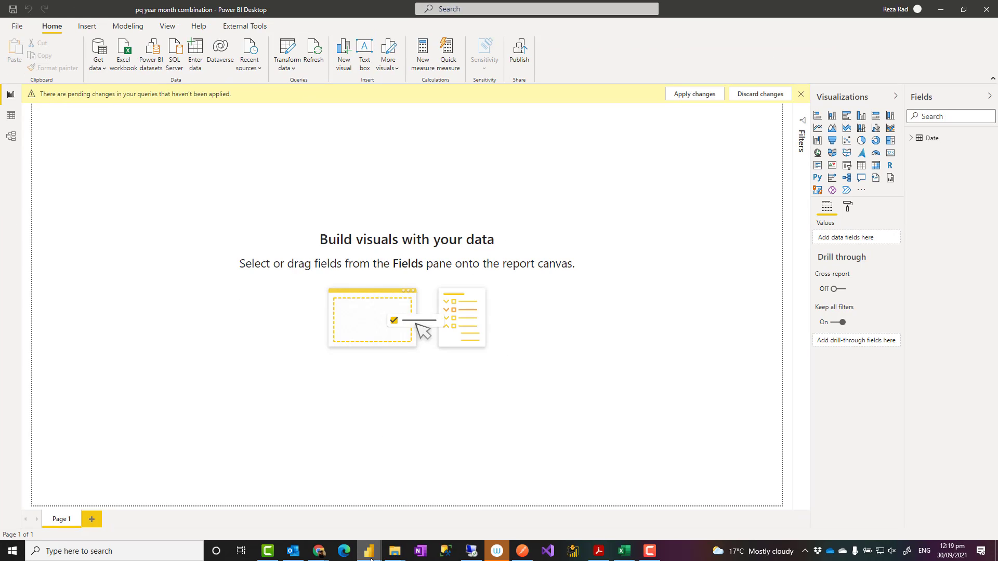
mouse_move(372, 557)
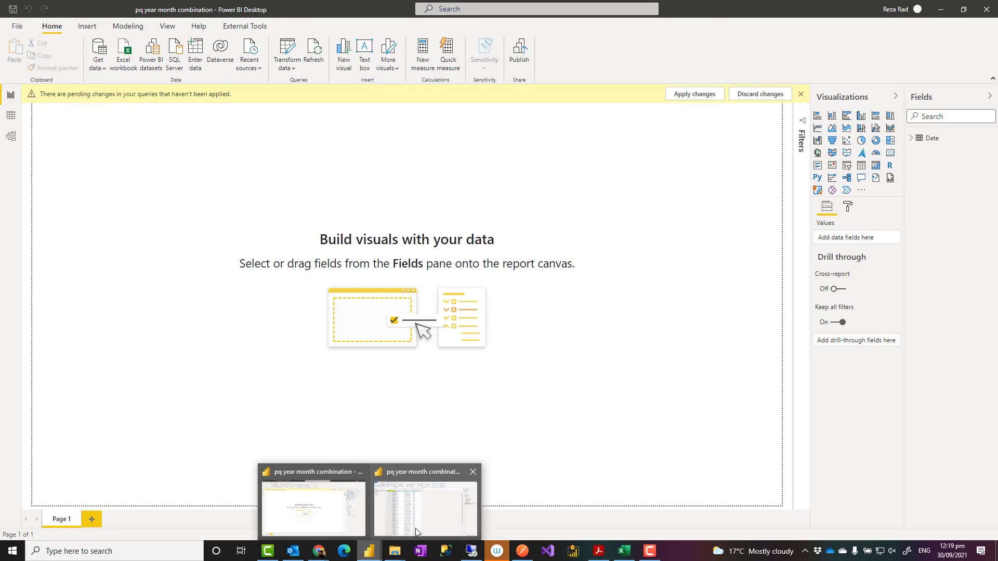
click(416, 527)
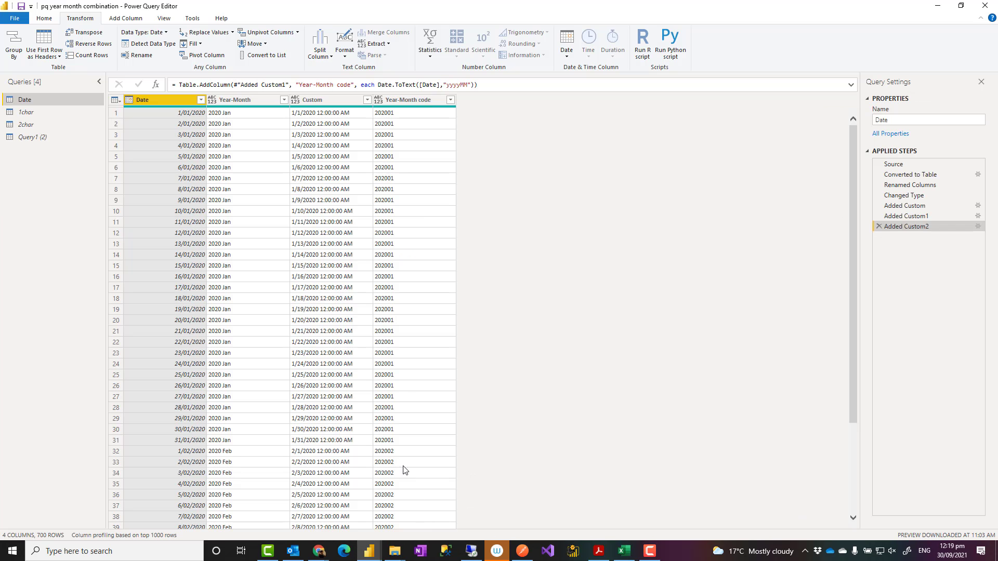
- Step through Source, Converted to Table, Renamed Columns and Changed Type to preview the lone Date column
click(894, 165)
click(905, 177)
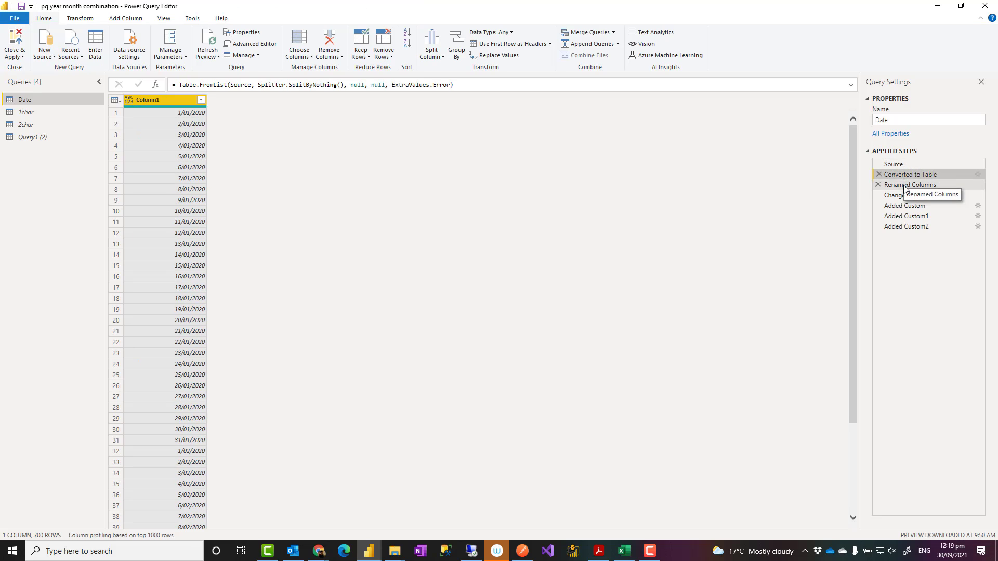
click(907, 186)
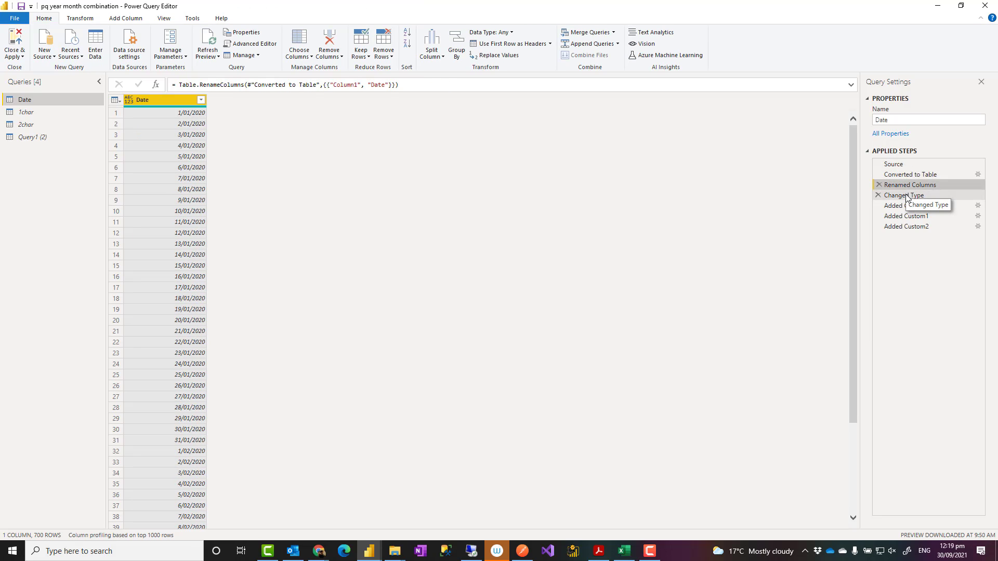
click(907, 195)
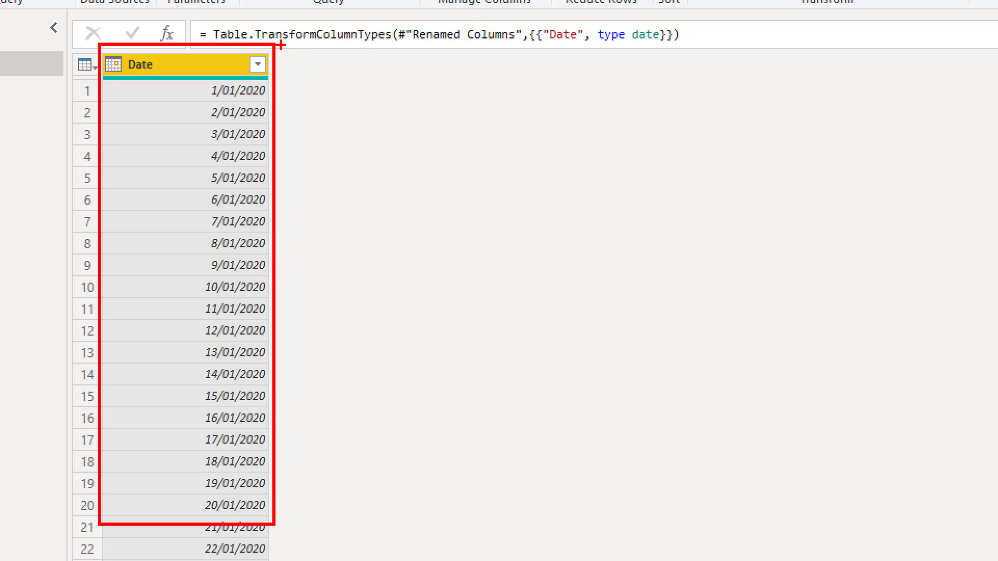
drag(279, 46, 348, 541)
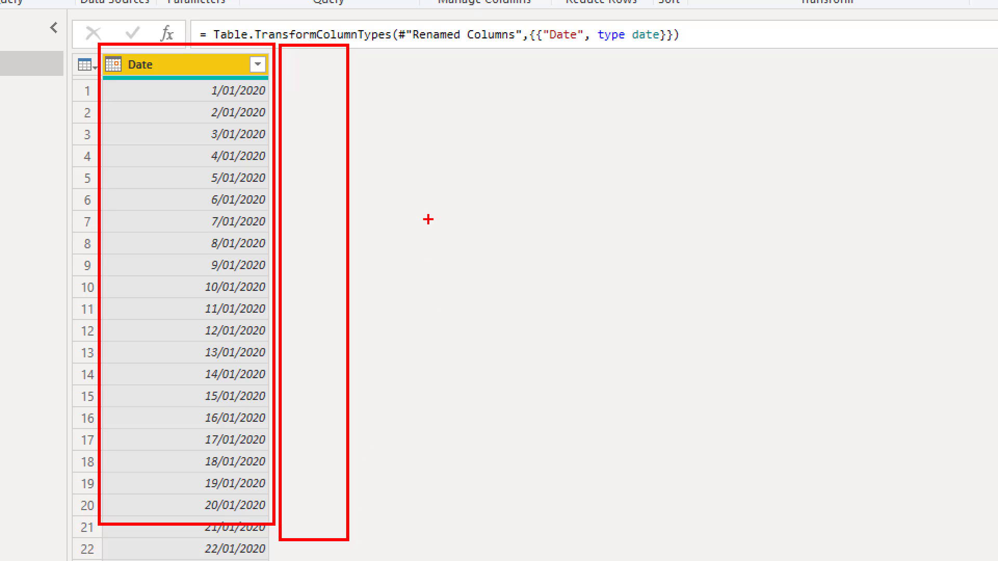
drag(351, 46, 420, 540)
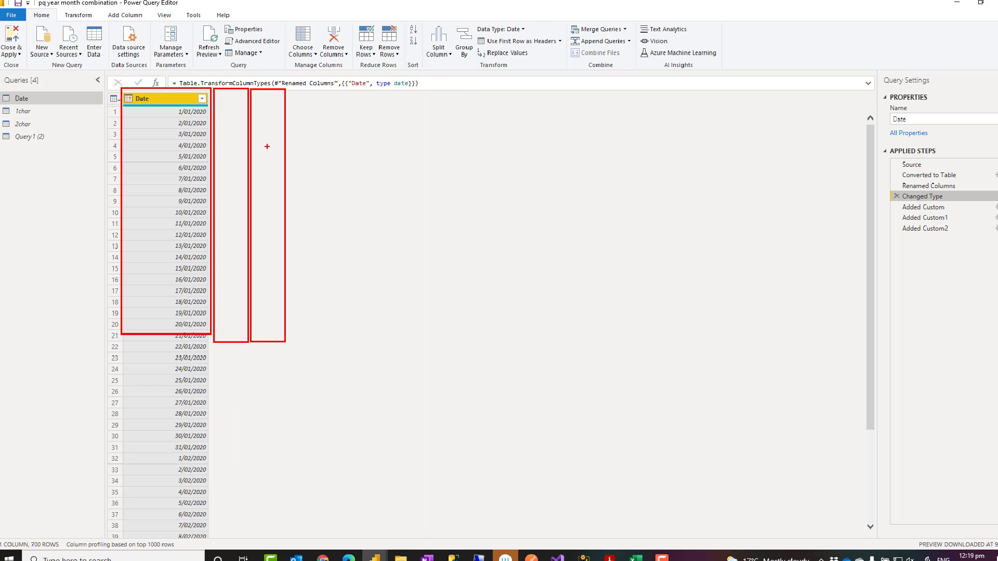
key(Escape)
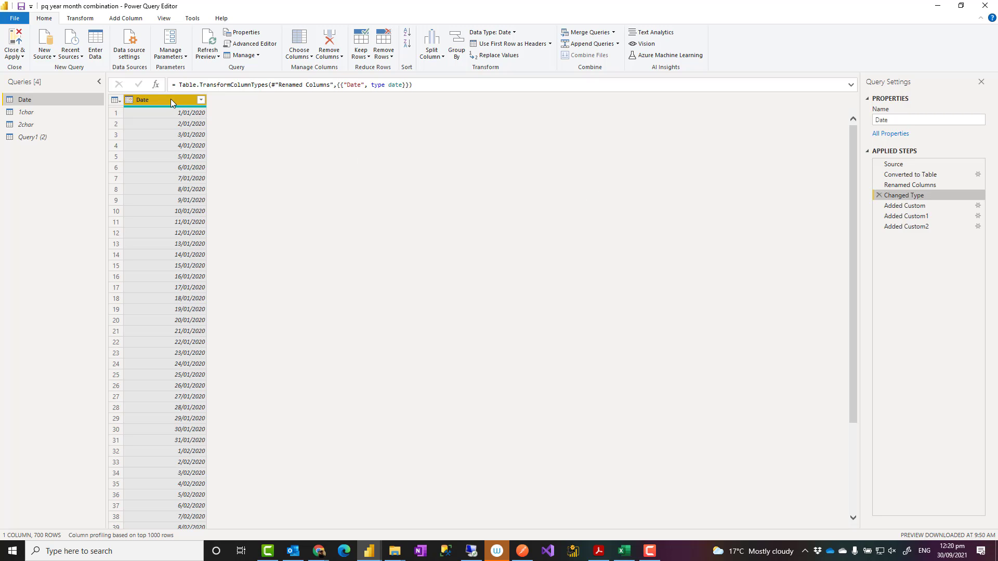
- Inspect the Added Custom formula Date.ToText([Date],"yyyy MMM") and close it without changes
click(125, 20)
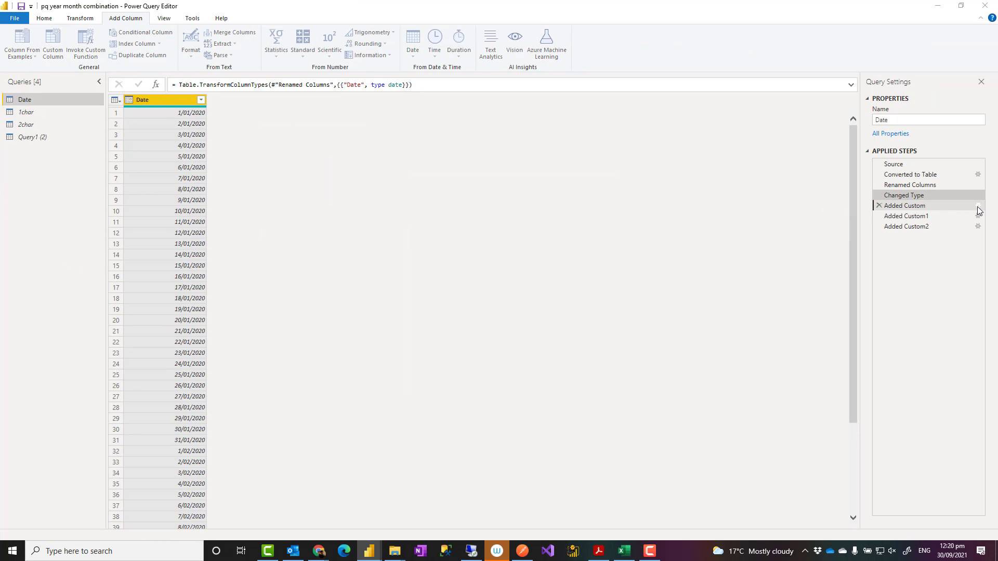
click(979, 211)
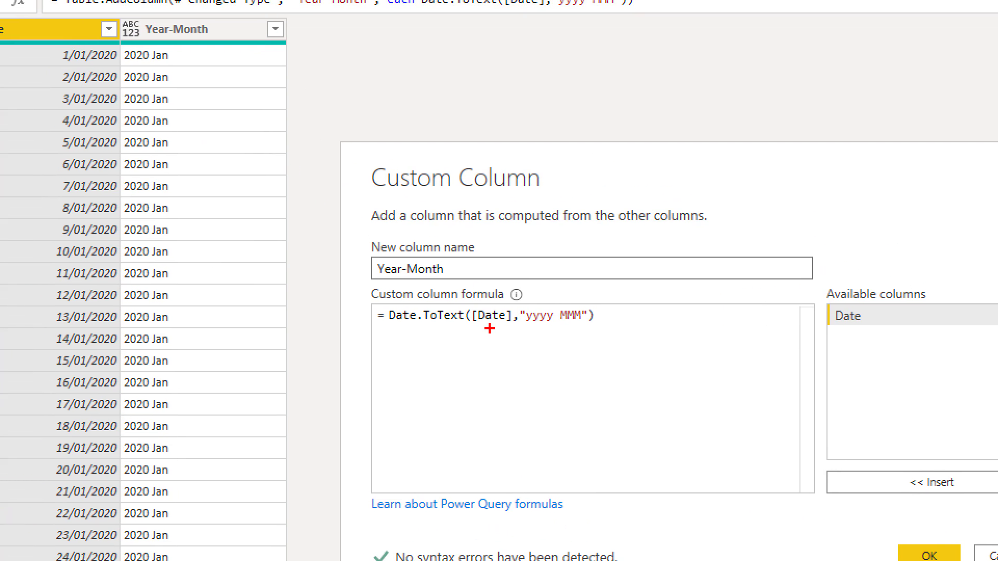
drag(386, 339, 584, 333)
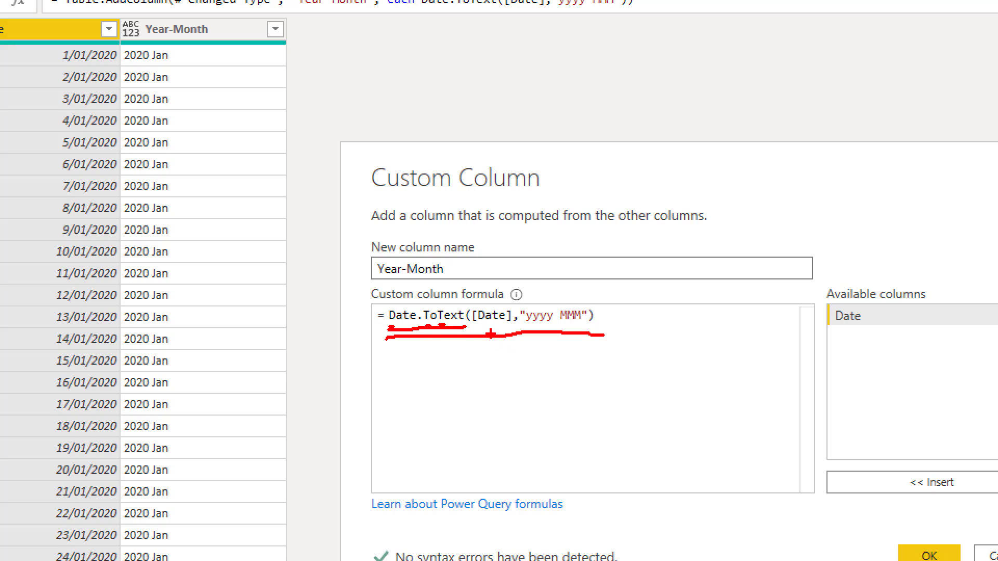
drag(488, 331, 483, 387)
mouse_move(37, 34)
mouse_down()
mouse_move(29, 385)
mouse_move(14, 11)
mouse_move(25, 3)
mouse_up()
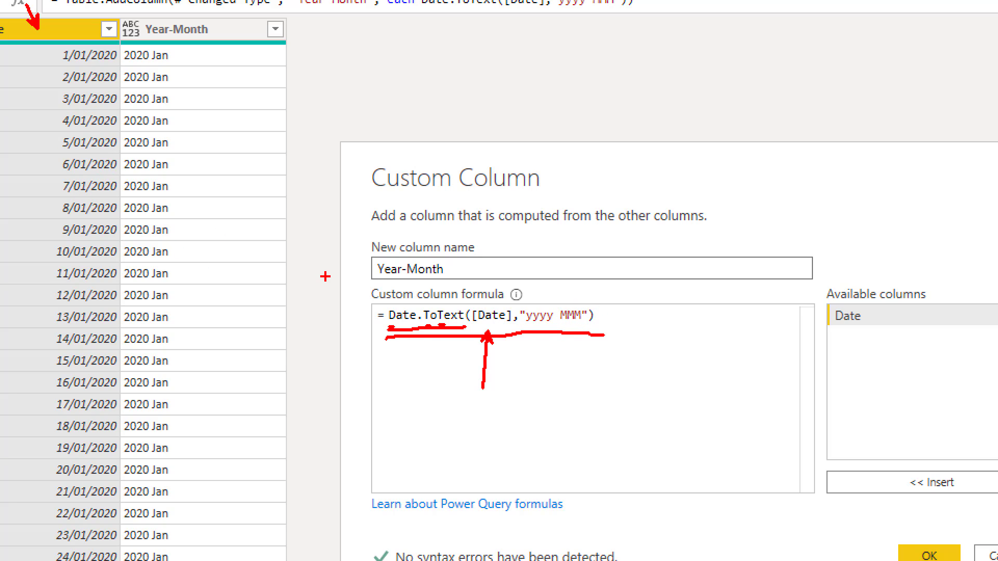
key(Escape)
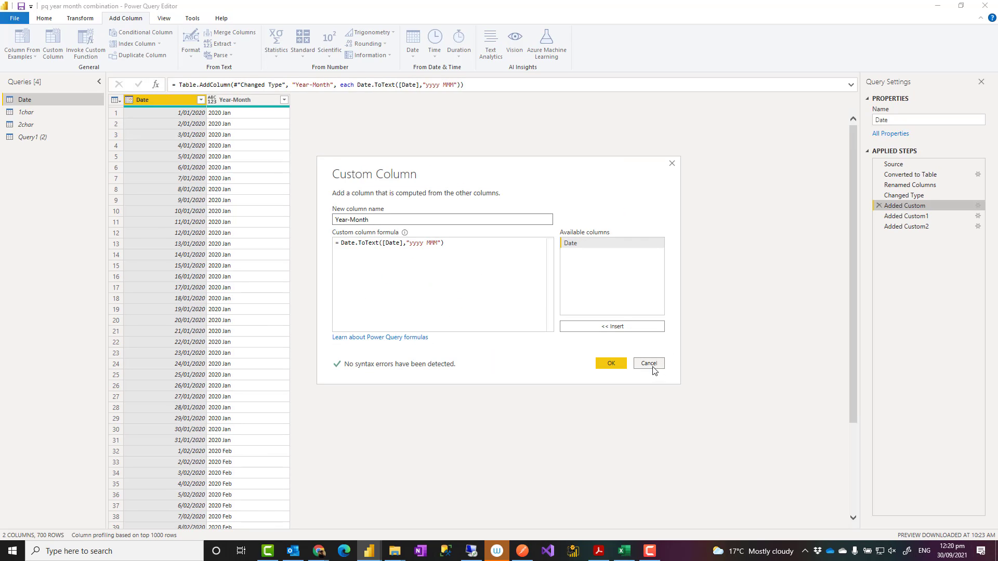
click(649, 363)
- Abandon a Custom Column started at the last step and go back to Changed Type
click(906, 227)
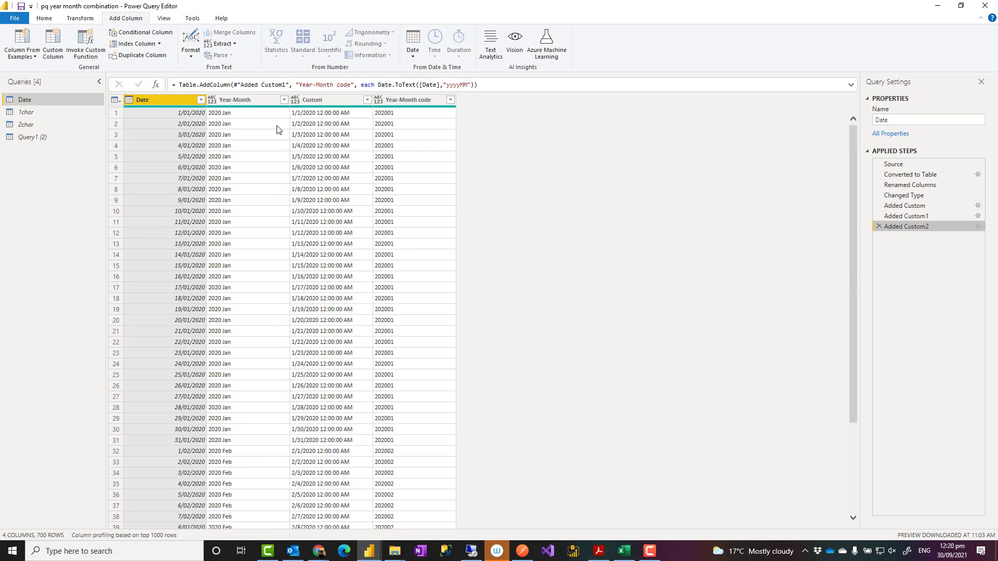
click(57, 43)
click(640, 365)
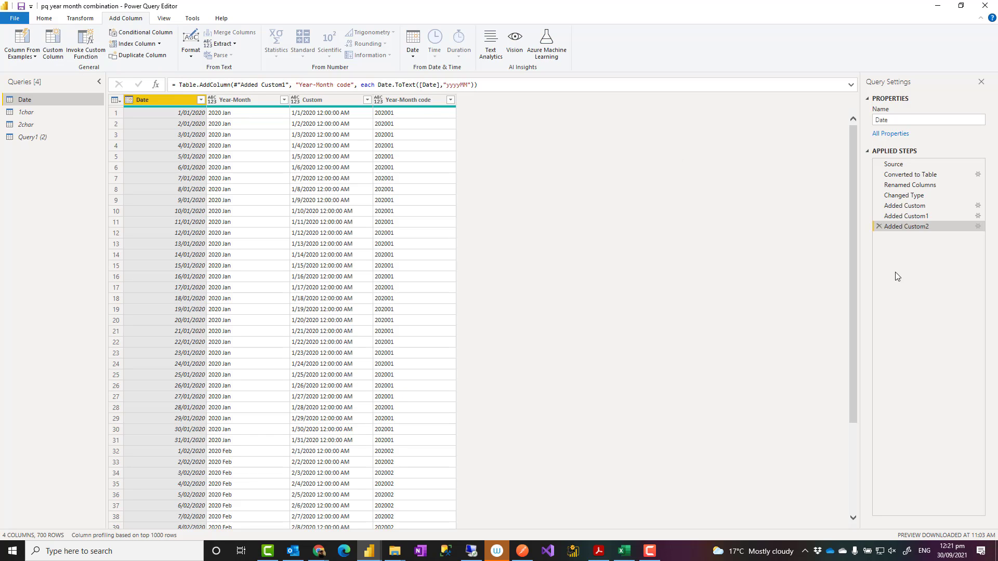
click(905, 206)
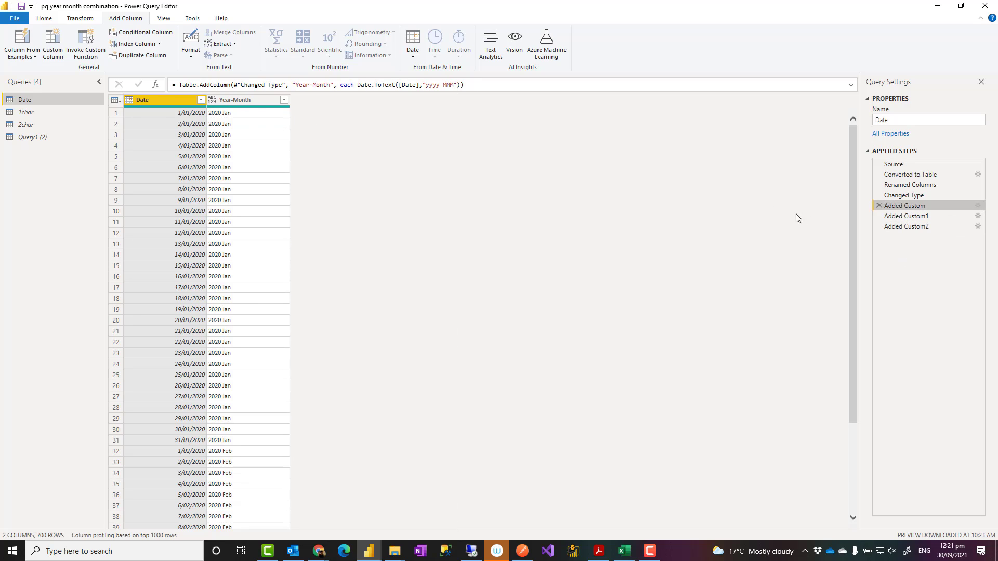
click(903, 197)
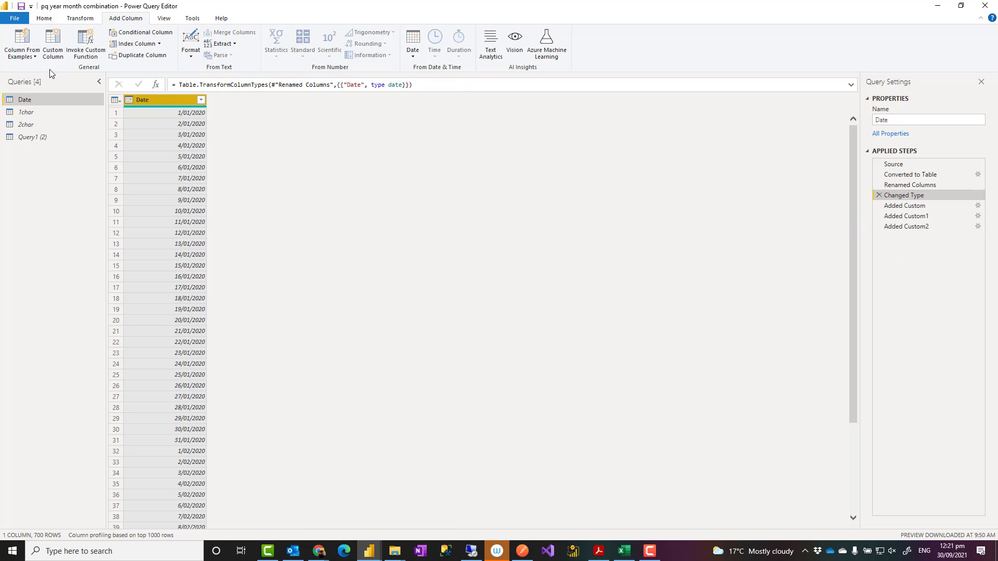
- Insert a Custom date column with = Date.ToText([Date]) right after the Changed Type step
click(52, 47)
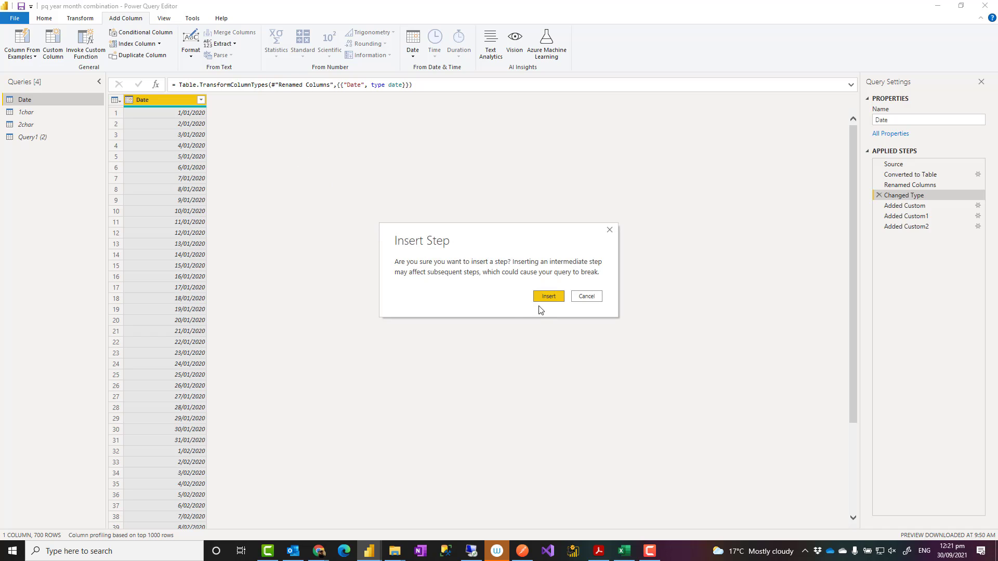
click(547, 301)
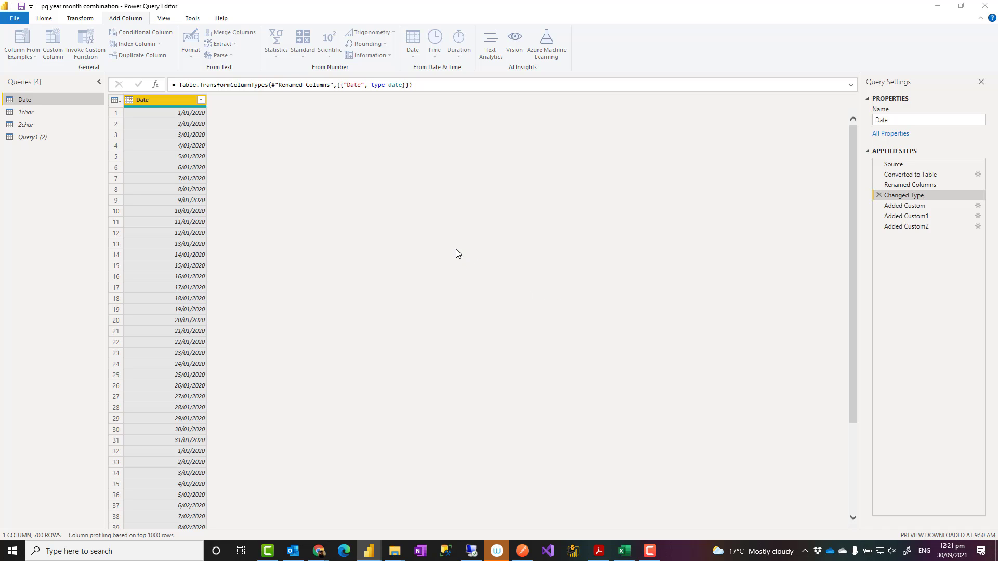
click(364, 220)
click(364, 247)
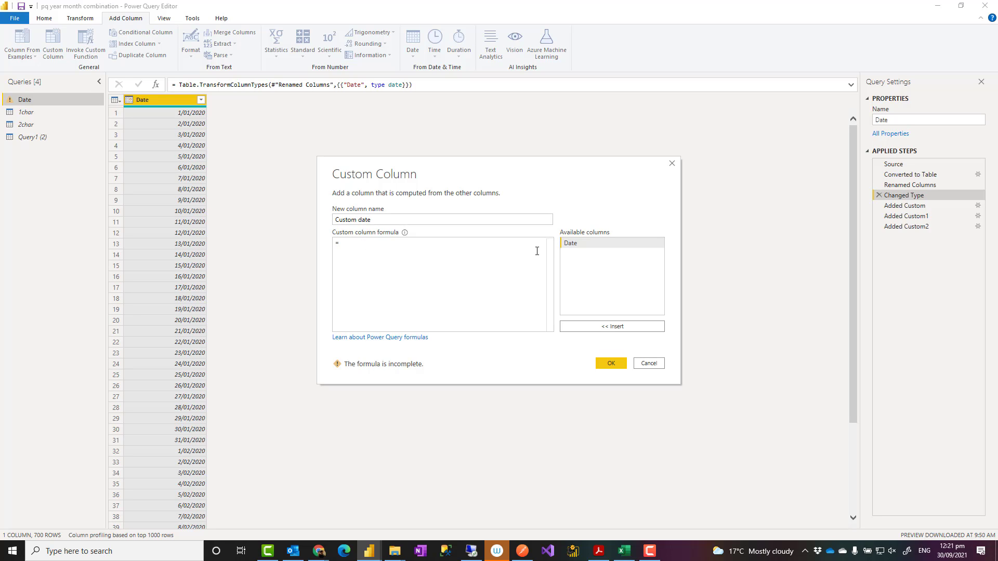
text(Date.ToT)
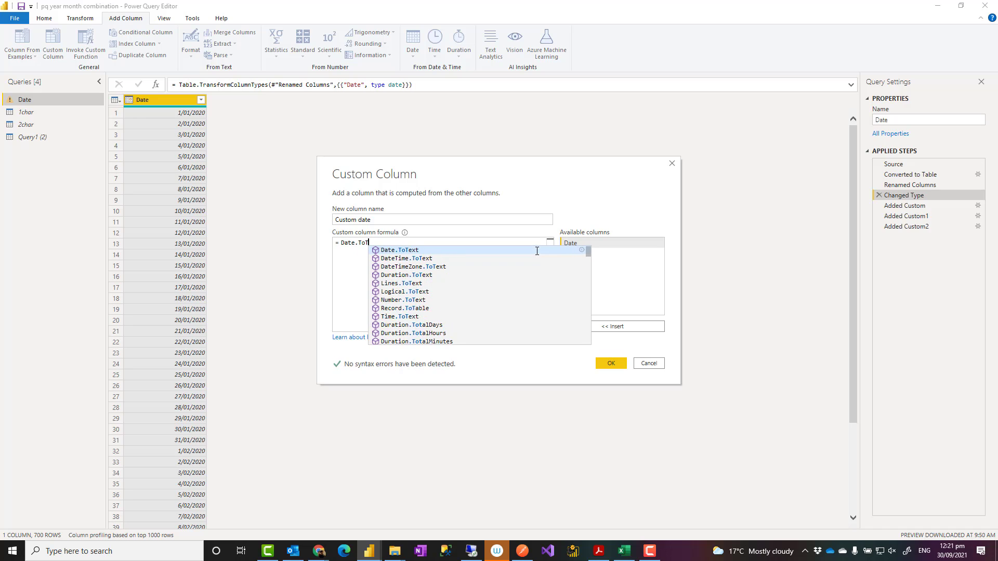
text(ext()
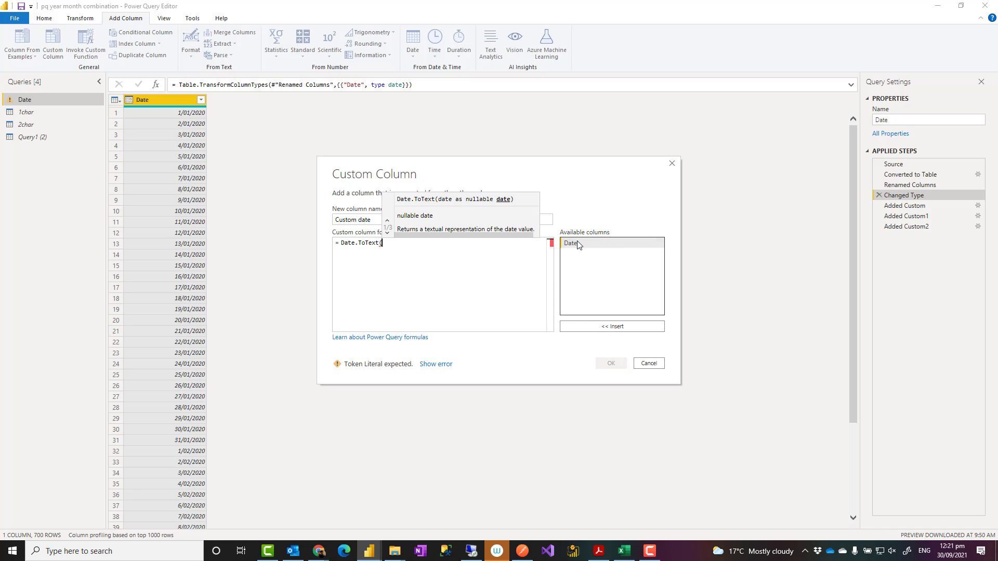
double_click(577, 243)
text())
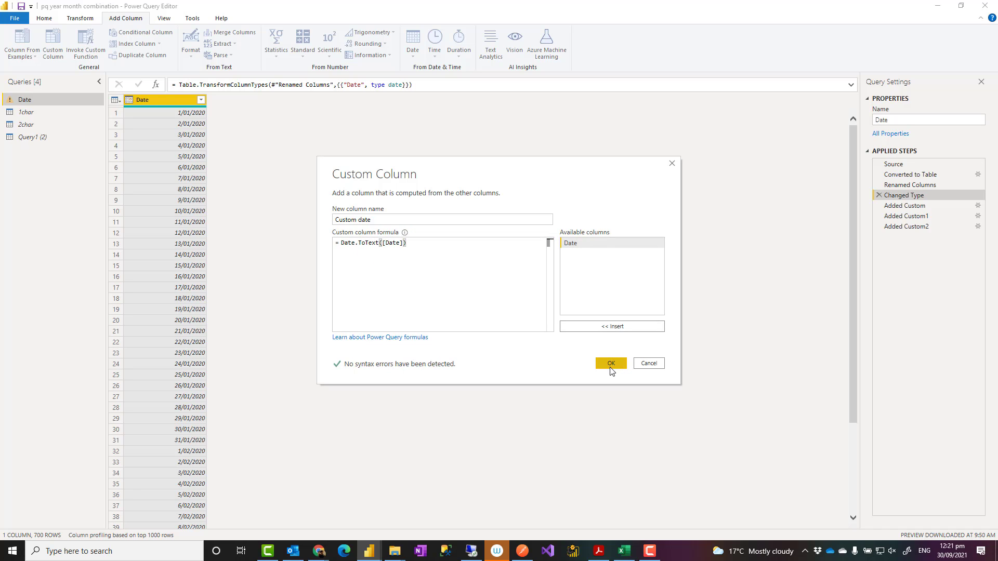
click(610, 364)
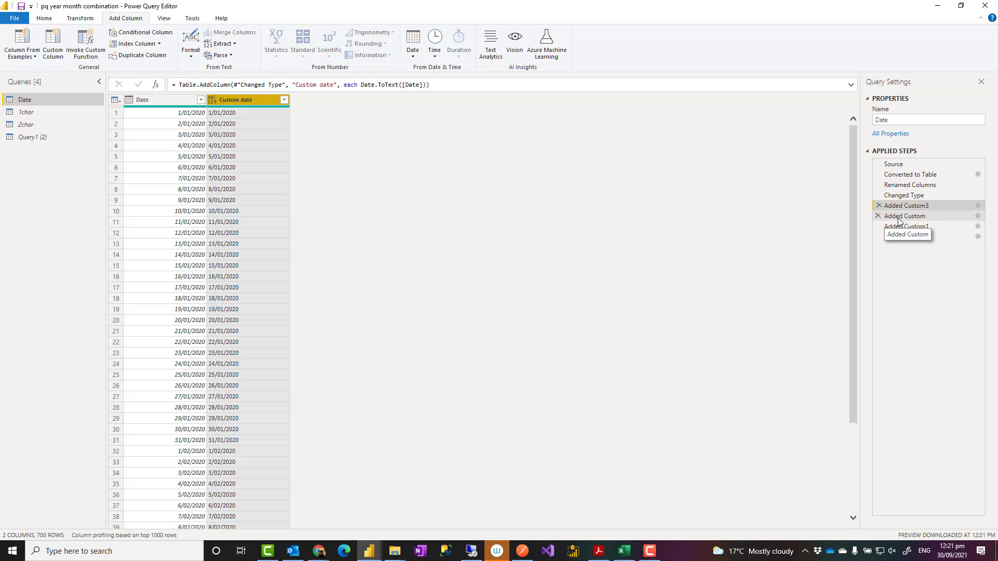
click(957, 216)
click(977, 218)
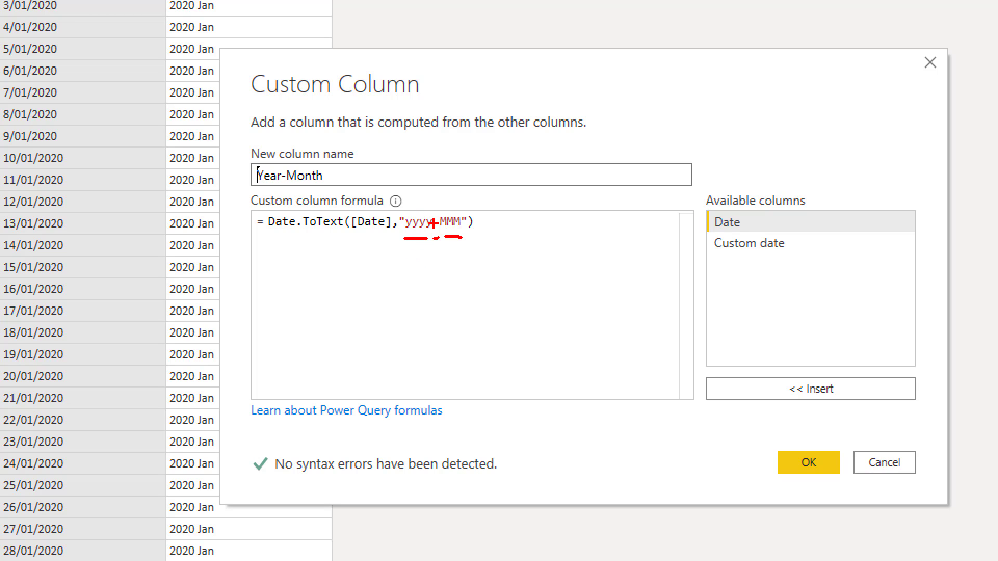
key(Escape)
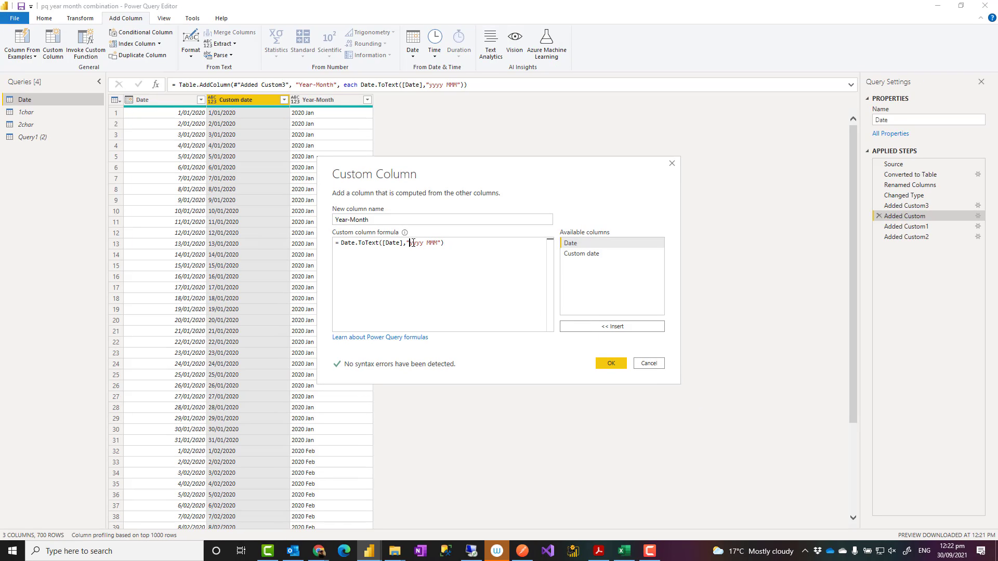
drag(409, 243, 437, 243)
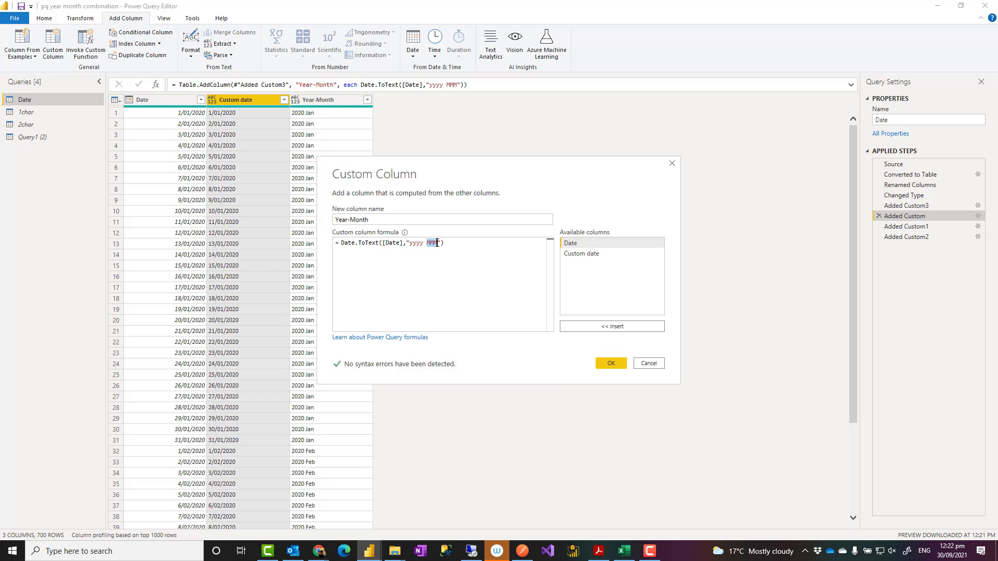
click(486, 275)
click(648, 363)
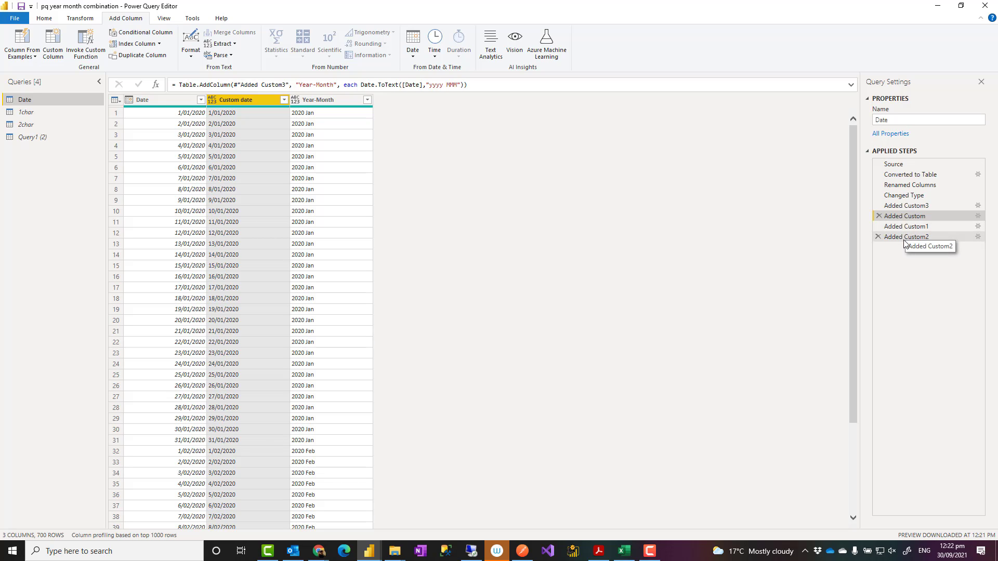
- Show the final Added Custom2 step and compare Year-Month with Year-Month code values like 202001
click(905, 240)
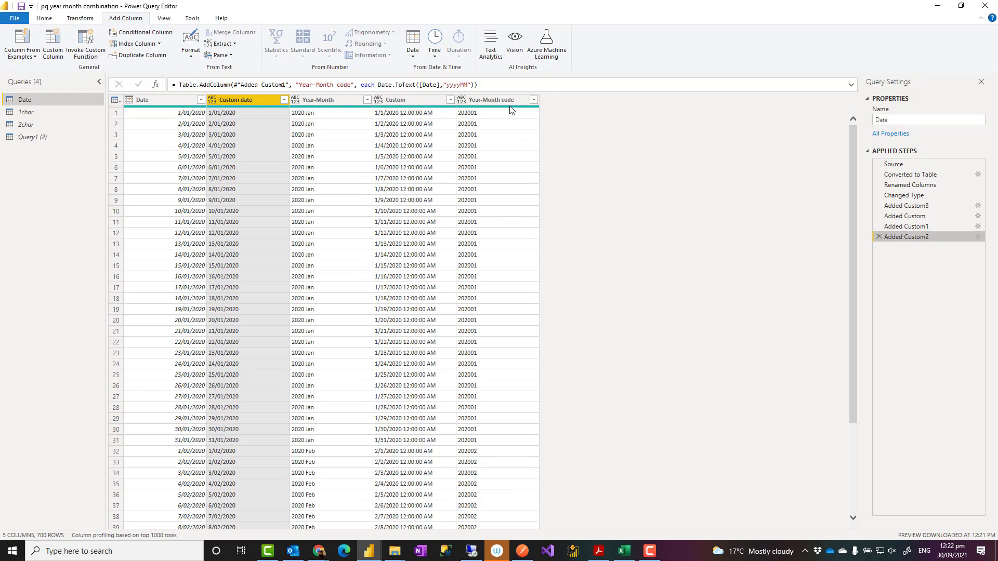
click(507, 102)
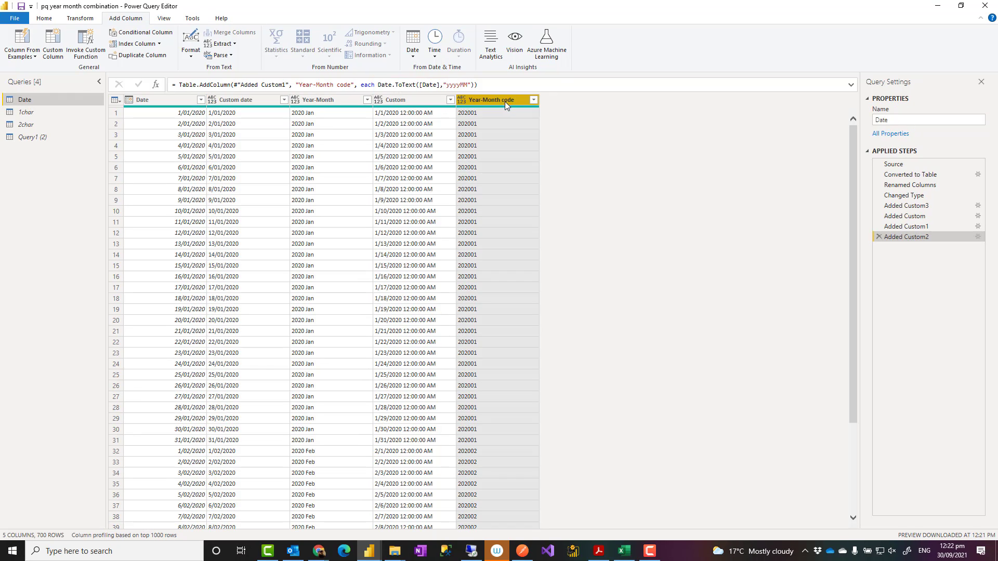
click(332, 101)
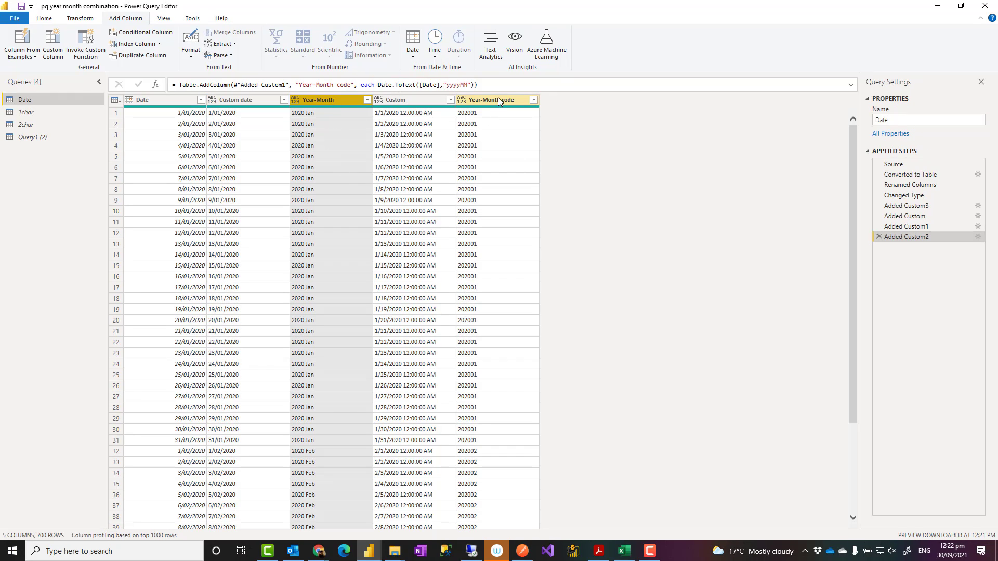
click(498, 97)
click(335, 102)
click(495, 100)
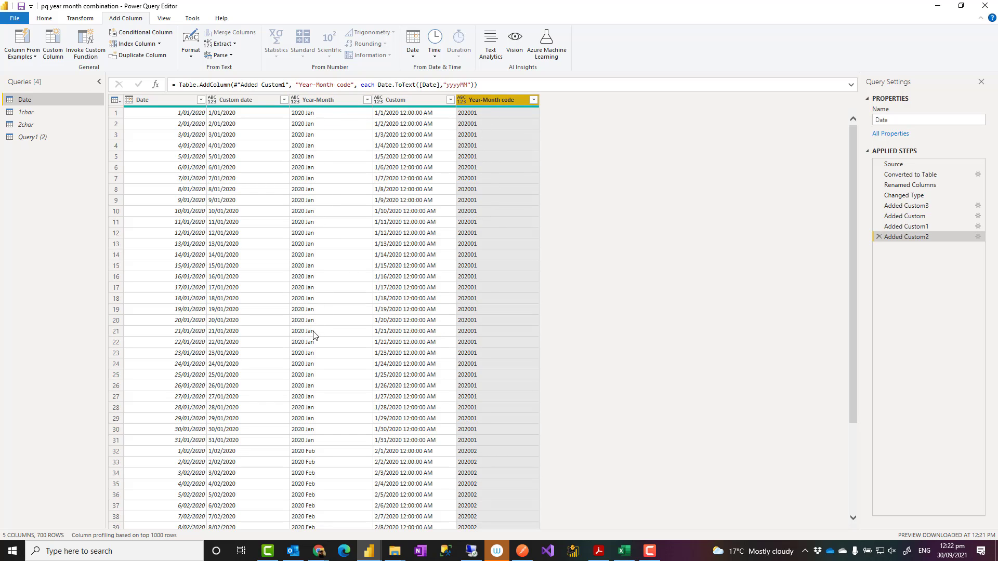
scroll(312, 341, down, 3)
scroll(310, 348, up, 3)
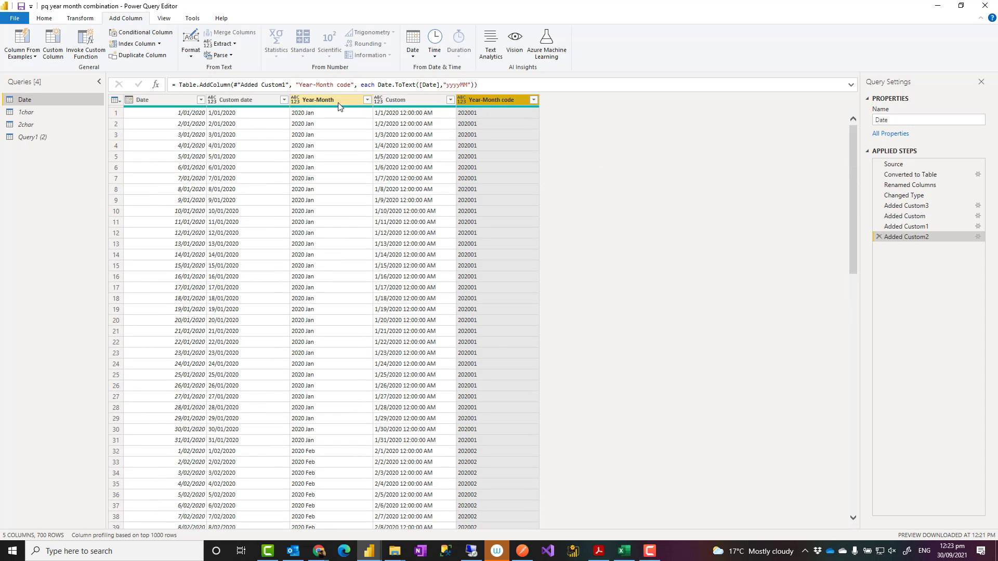
- Add a Custom.1 column of short weekday names using Date.ToText([Date],"ddd")
click(317, 100)
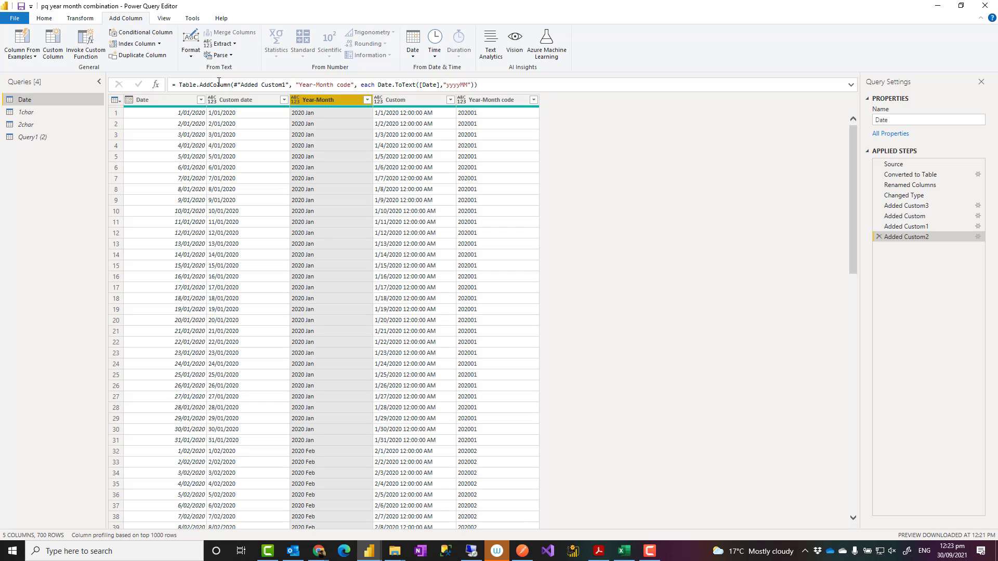
key(alt+a)
key(c)
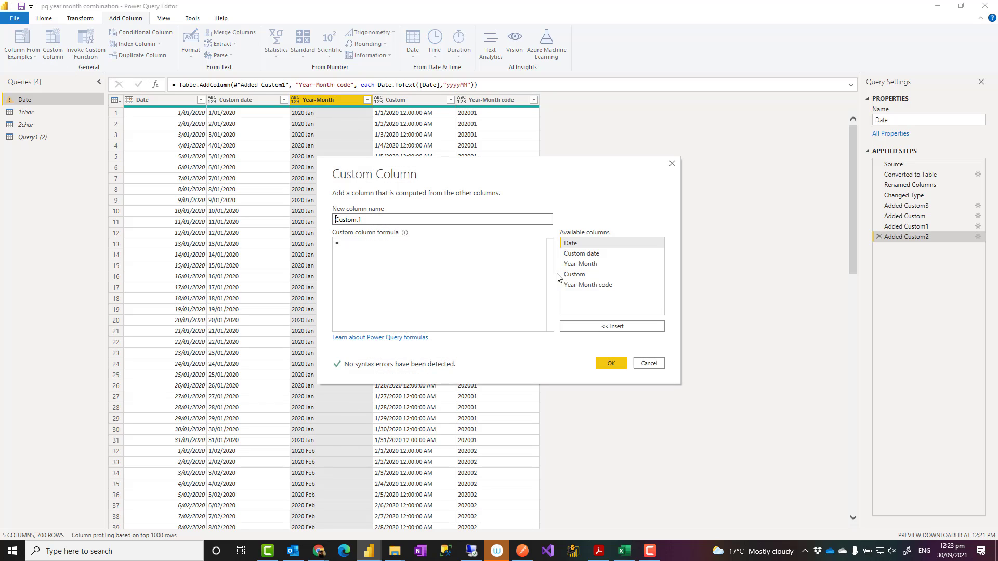
click(377, 249)
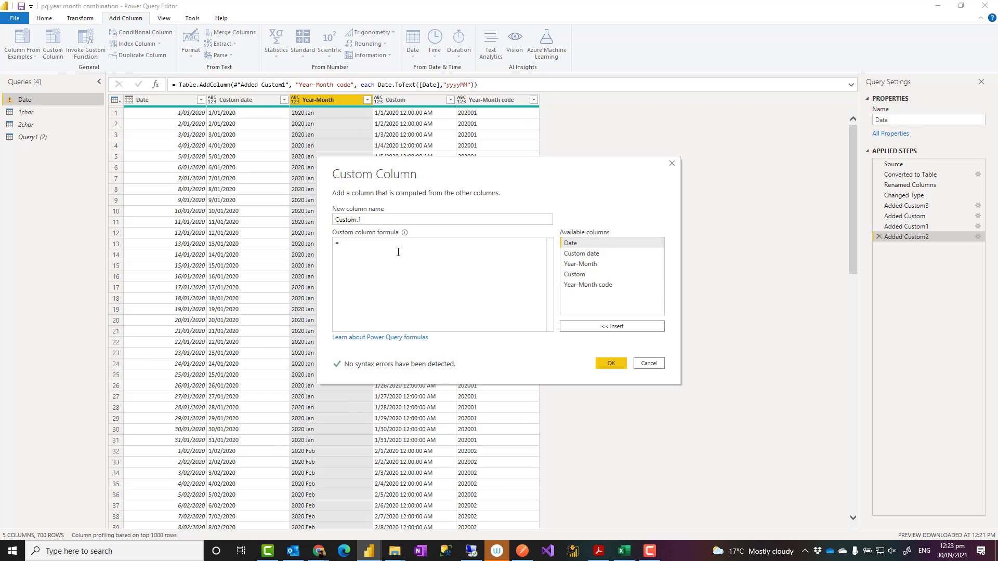
text(Date.)
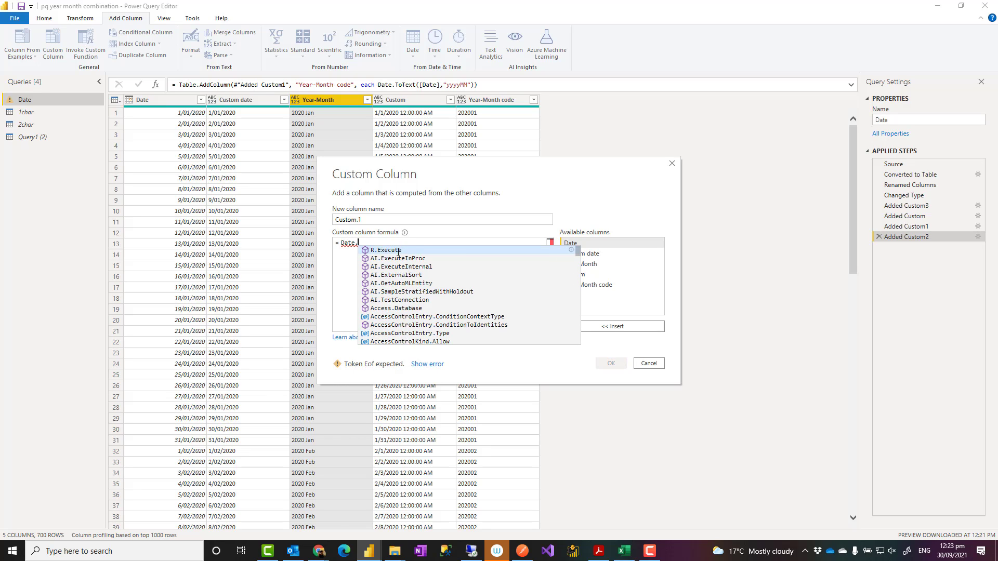
text(ToText()
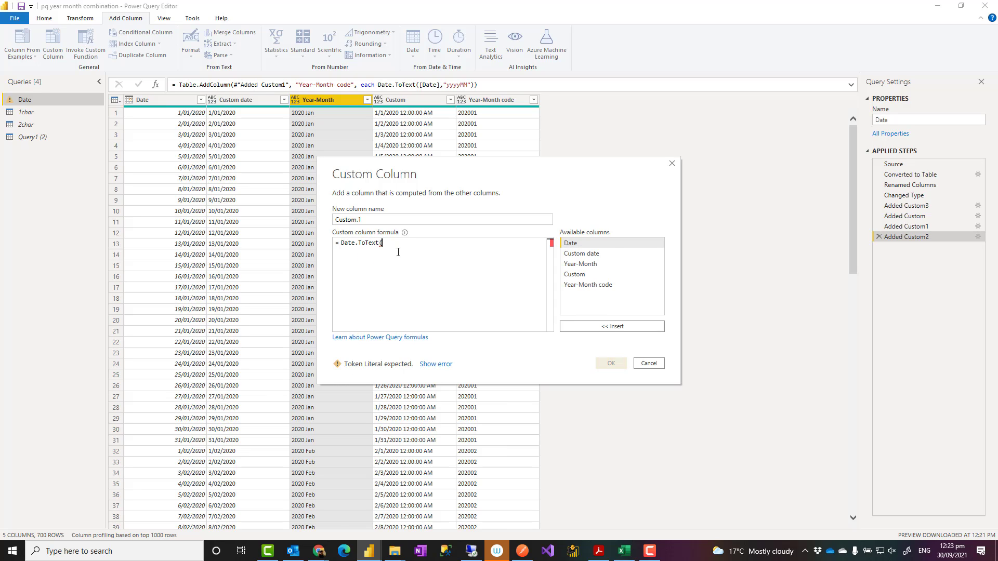
double_click(576, 243)
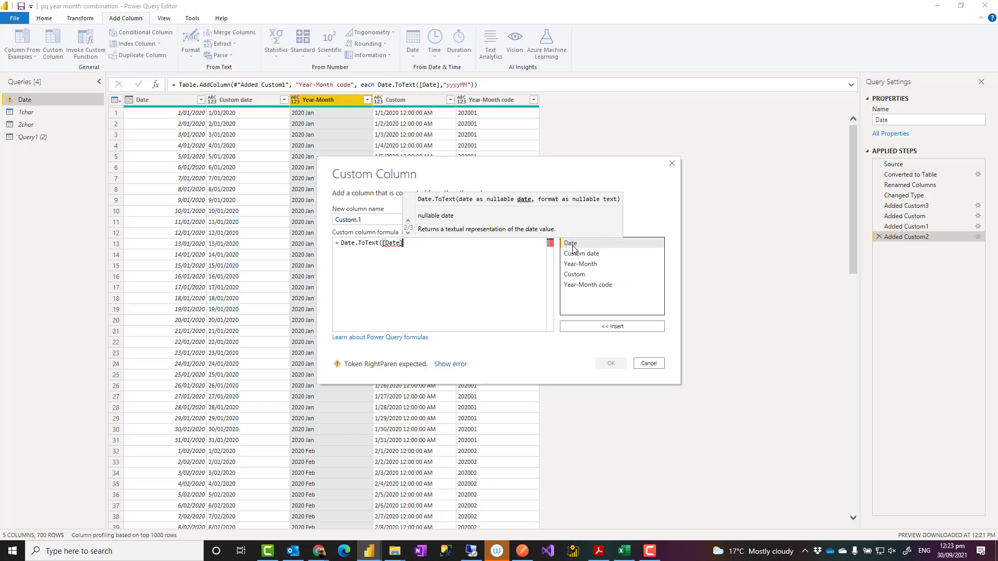
text(,)
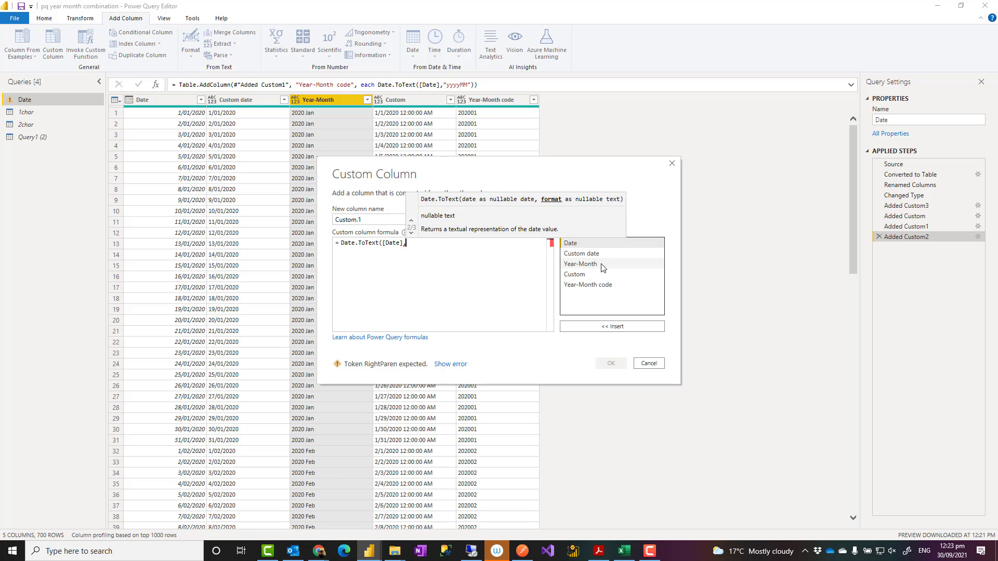
text("ddd)
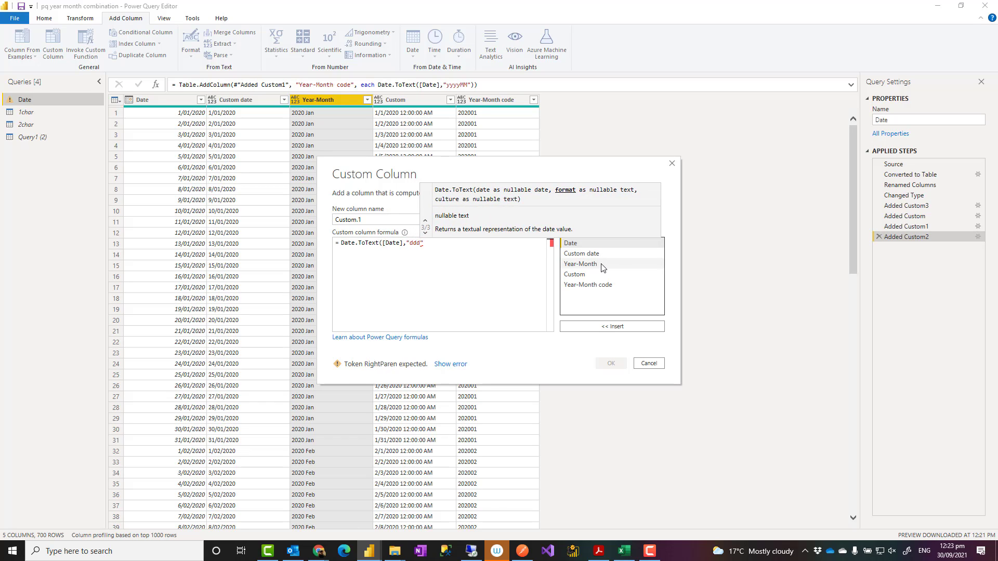
click(495, 253)
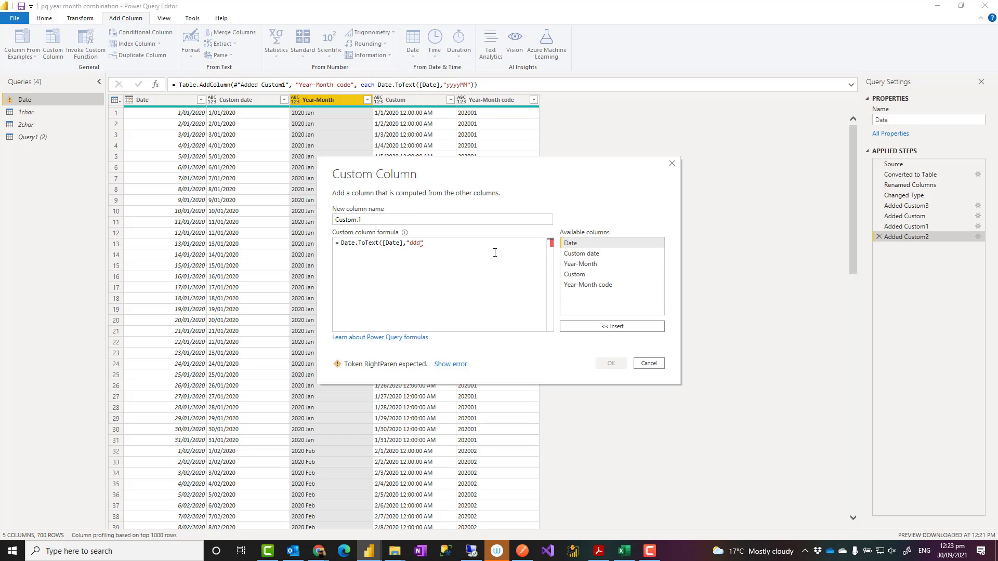
text())
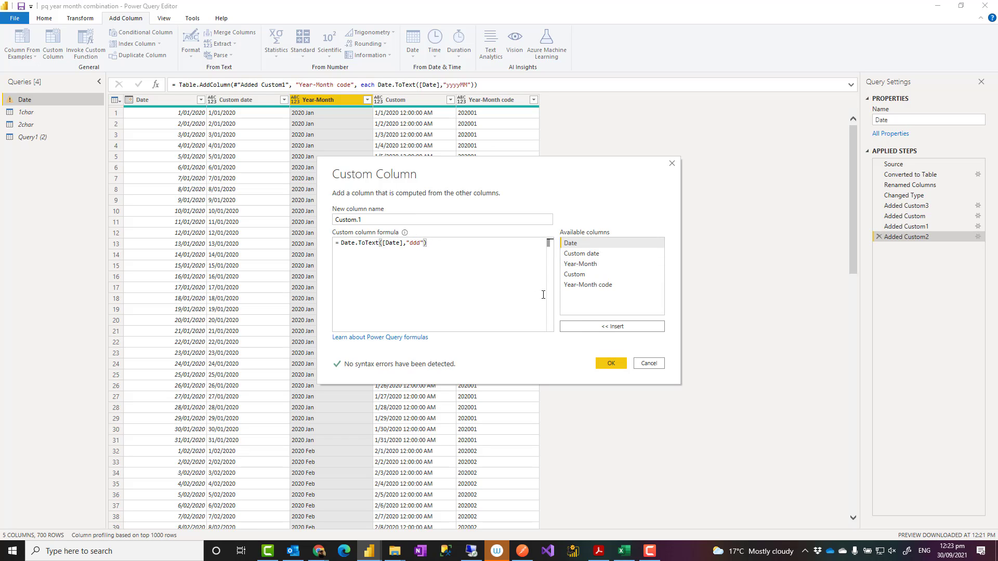
click(611, 363)
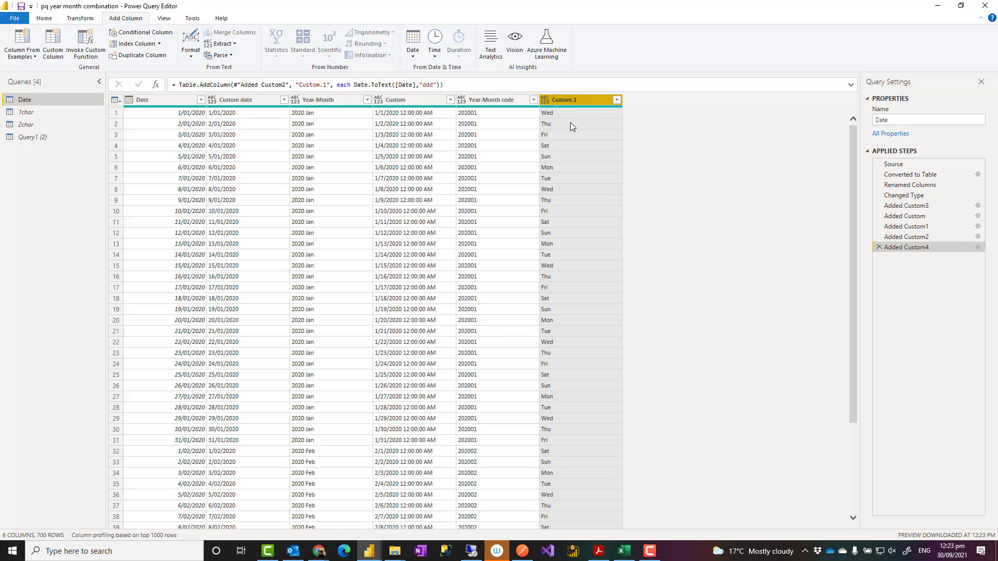
- Change the Custom.1 format to "dddd", then "dddd MMMM yyyy", giving Wednesday January 2020
click(434, 84)
text(d)
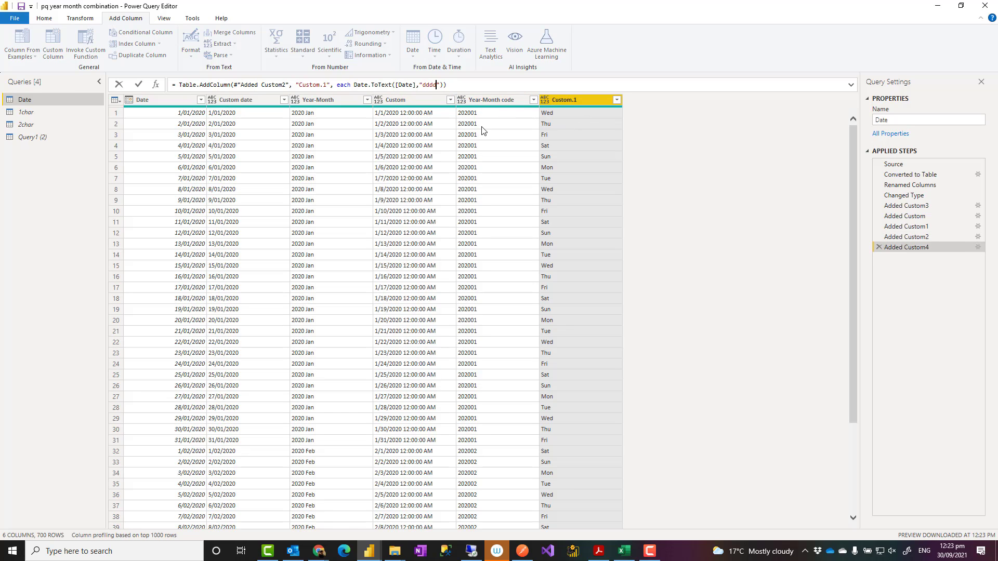
key(Return)
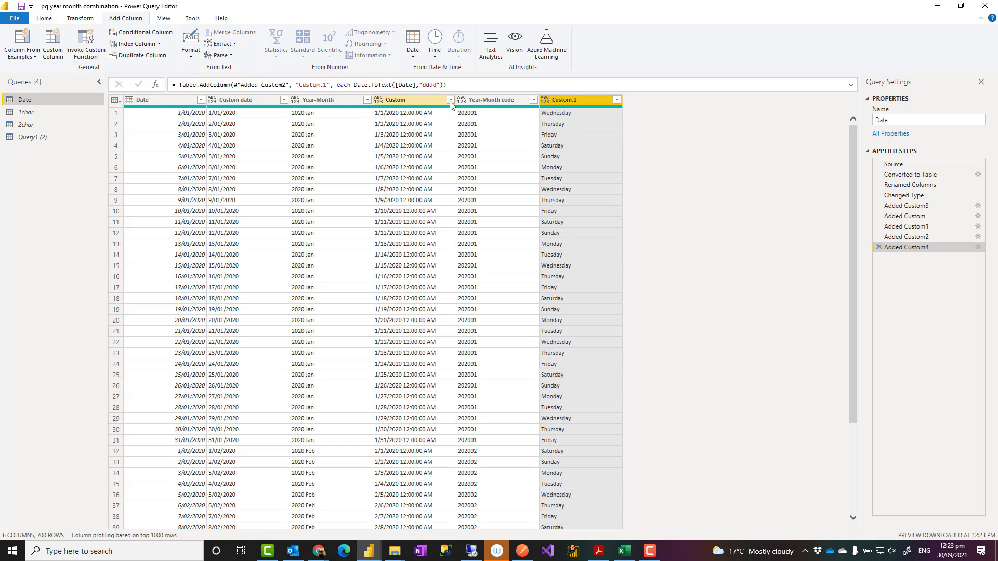
click(440, 84)
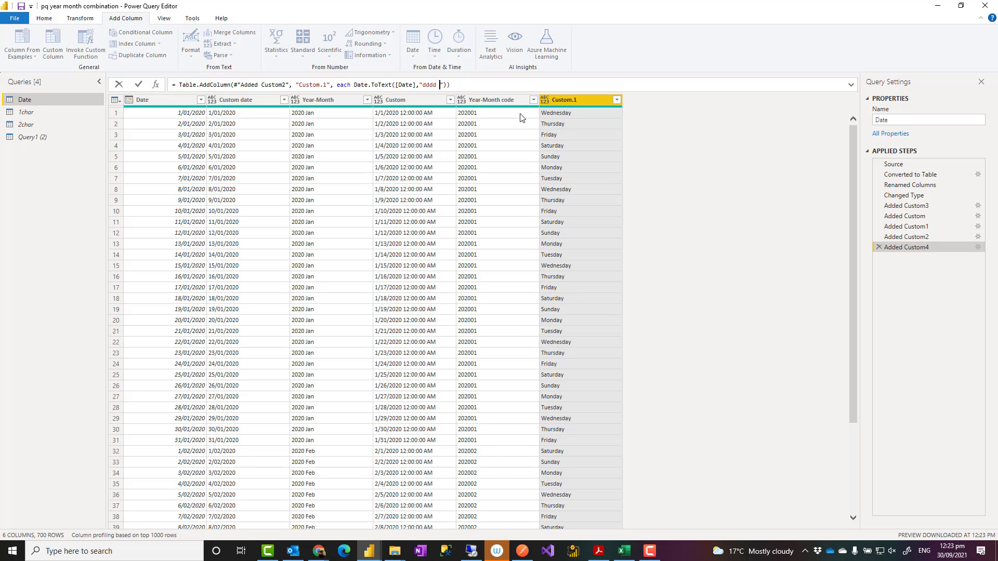
text(MMMM yyyy)
click(140, 86)
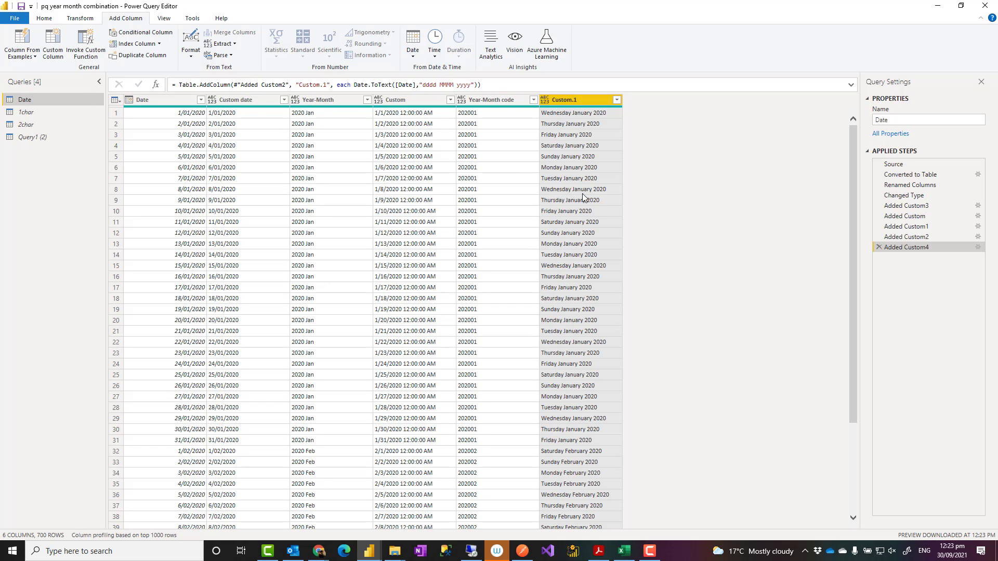
click(438, 85)
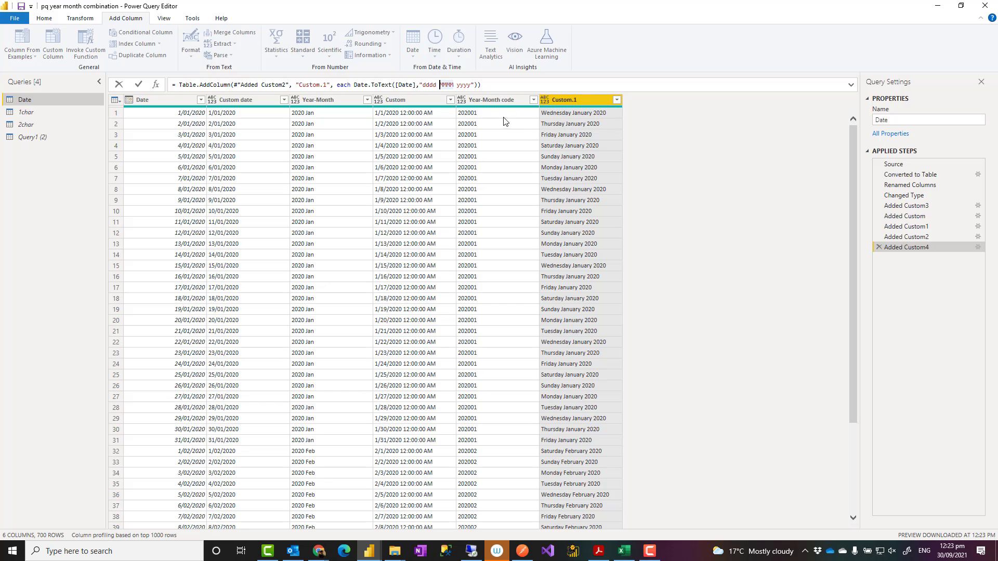
drag(422, 87, 471, 85)
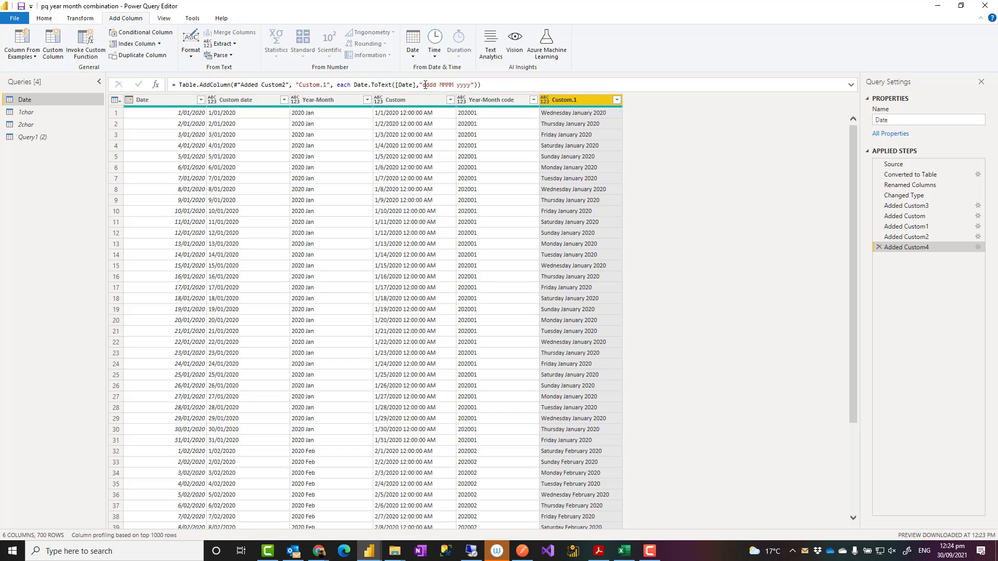
- Replace the Custom.1 format with "d", then with the long date format "D"
drag(422, 84, 471, 85)
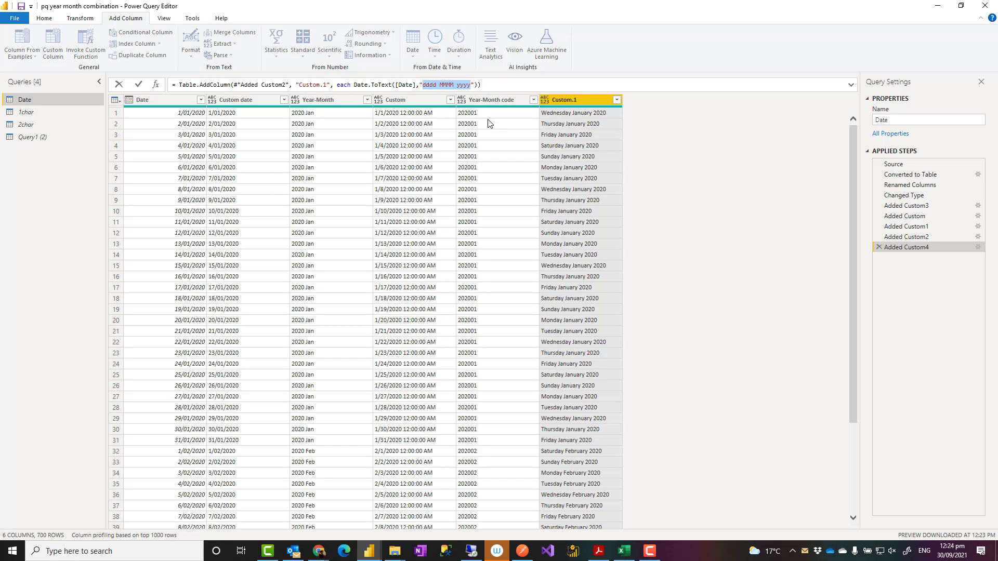
text(d)
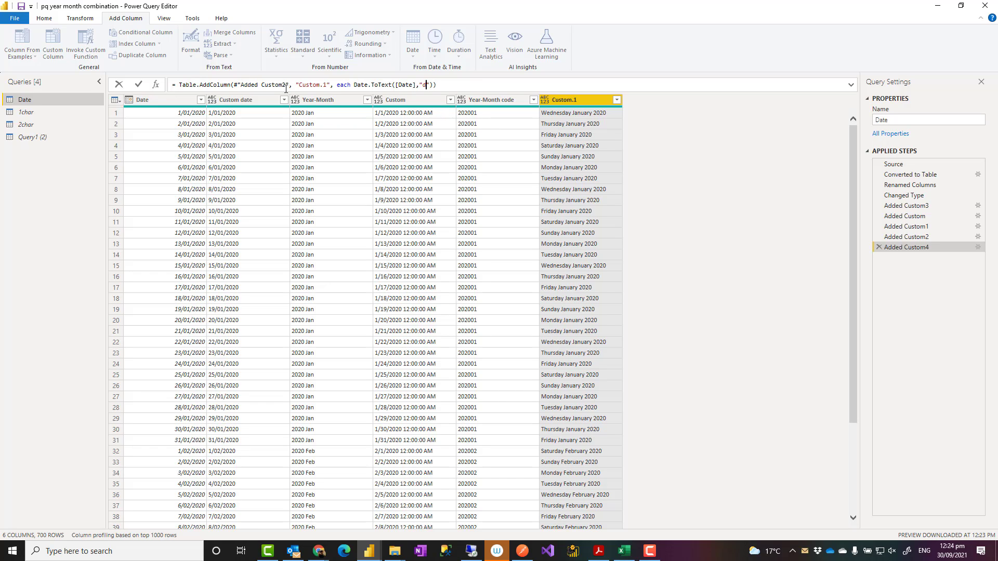
click(138, 84)
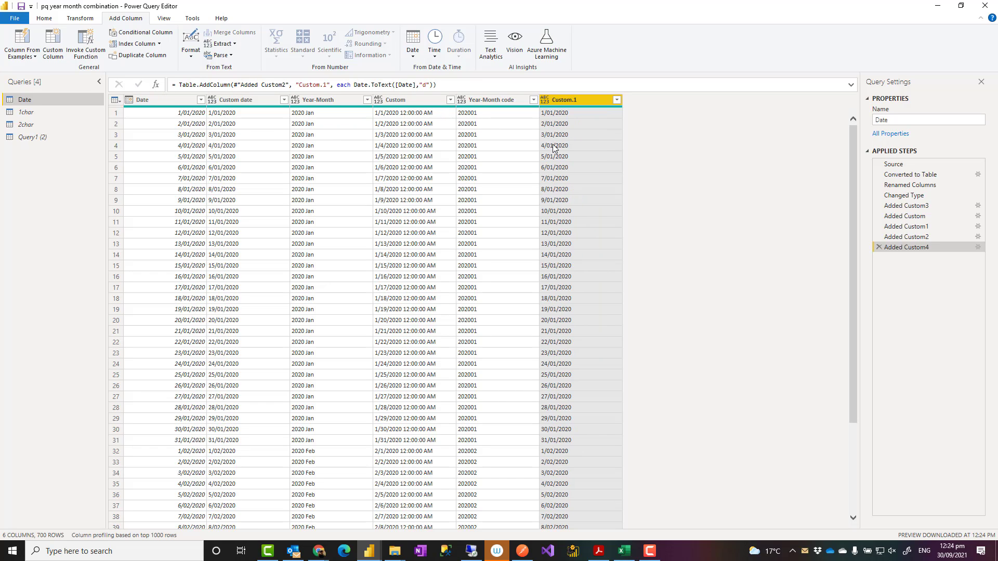
click(422, 85)
text(D)
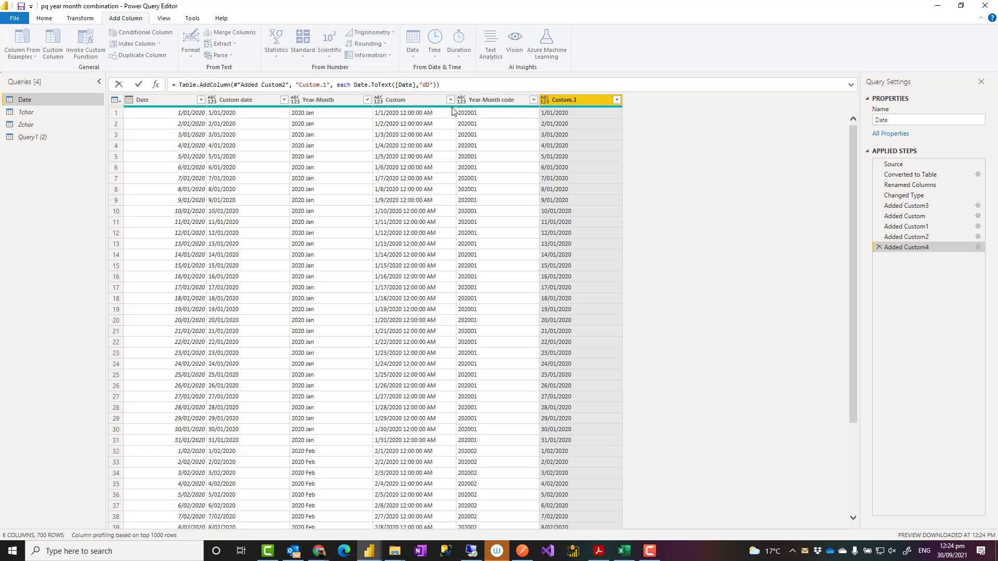
key(Left)
key(BackSpace)
click(138, 84)
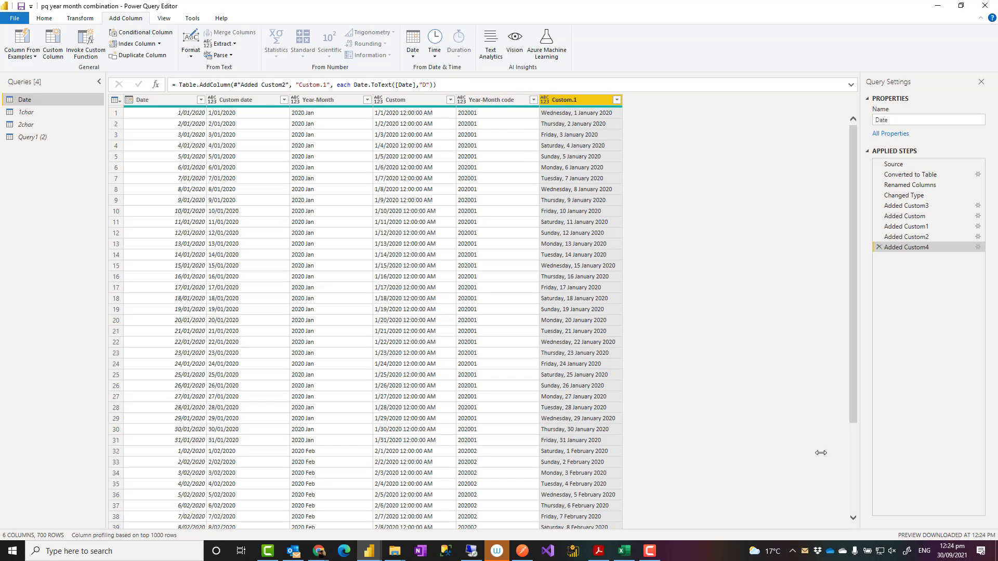
- Try an "en-US" culture argument in the formula, remove it, and commit Date.ToText([Date],"D")
click(431, 85)
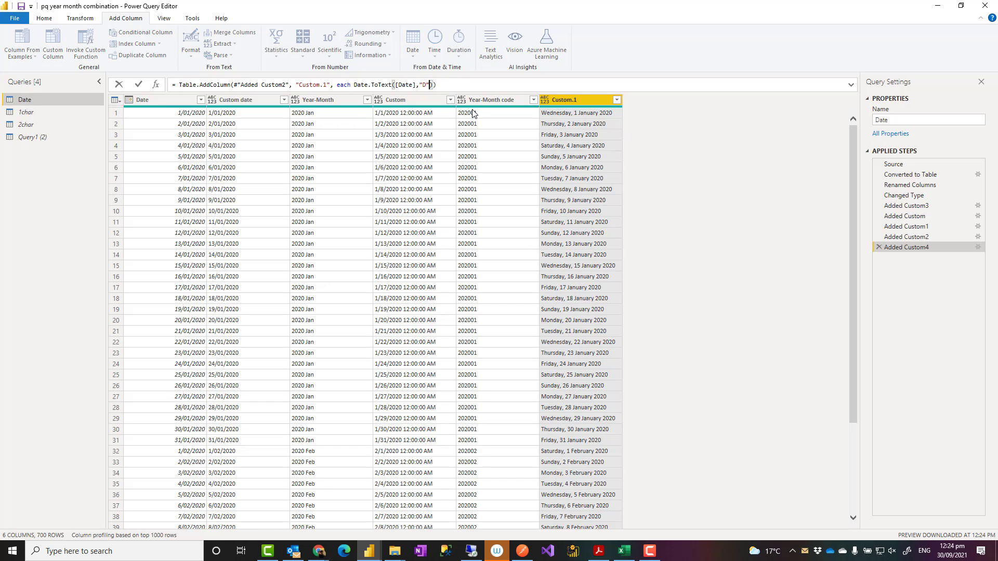
text(.)
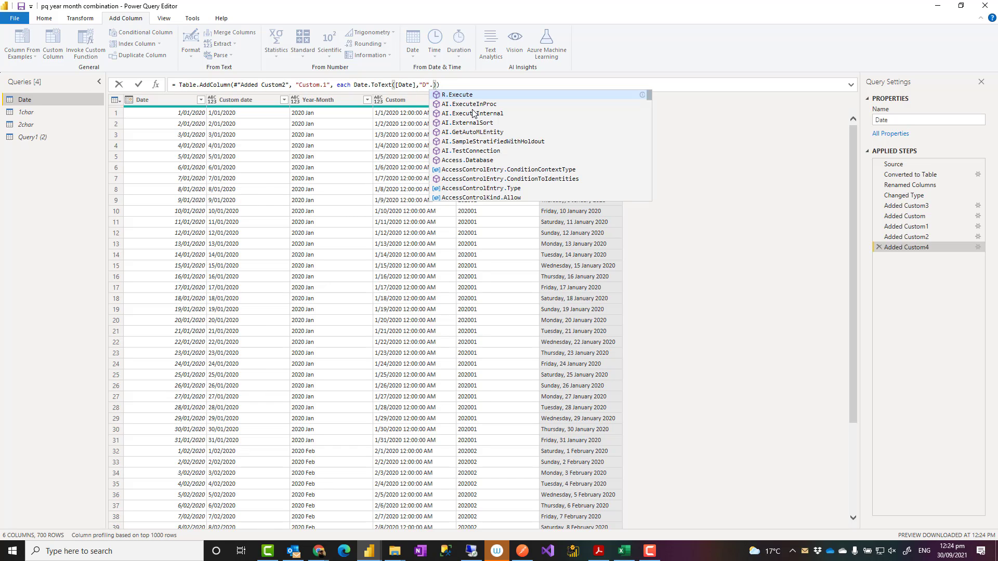
key(BackSpace)
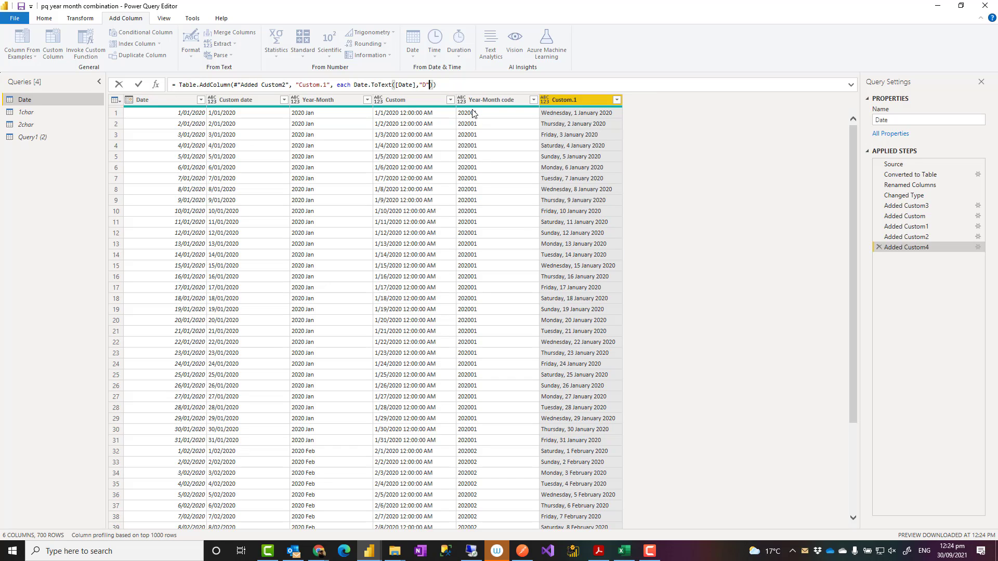
text(,")
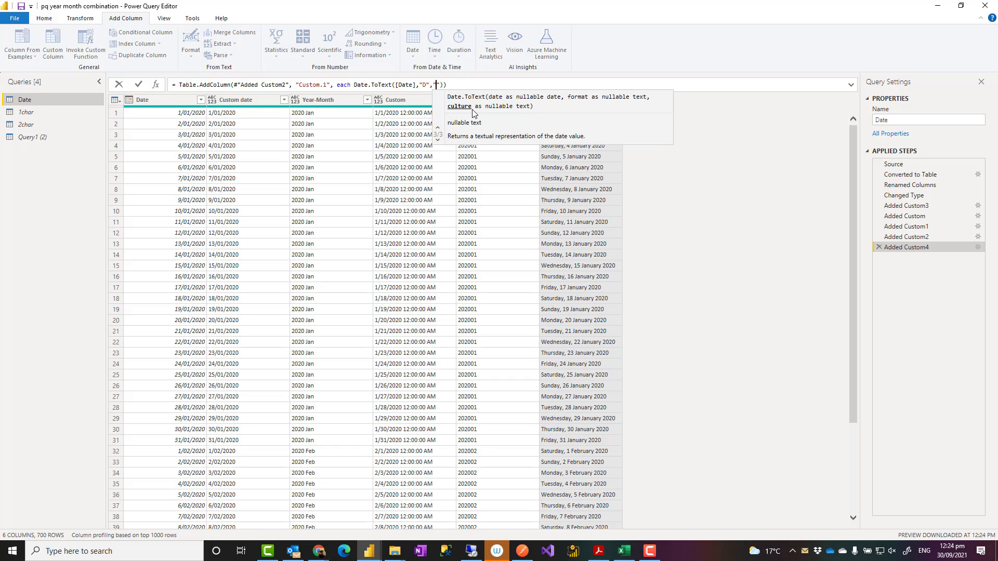
text(en-US)
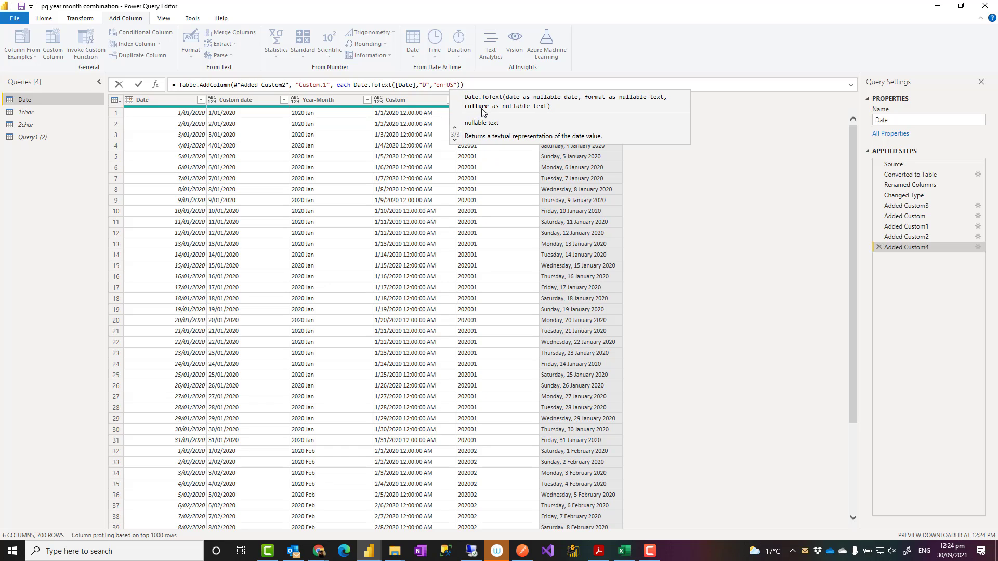
key(shift+Left)
key(shift+Left)
key(shift+Left)
key(shift+Left)
key(shift+Left)
key(shift+Left)
key(shift+Left)
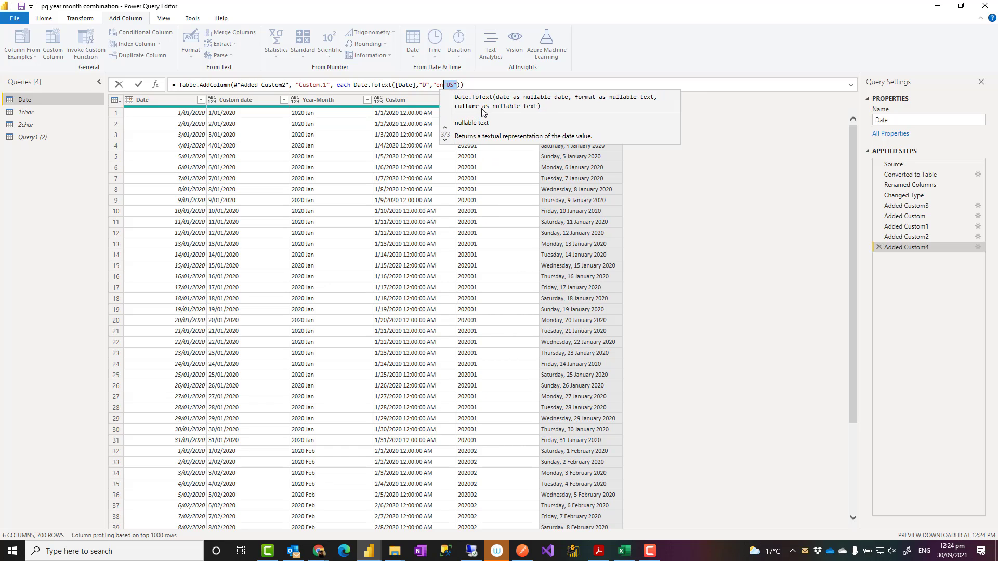
key(shift+Left)
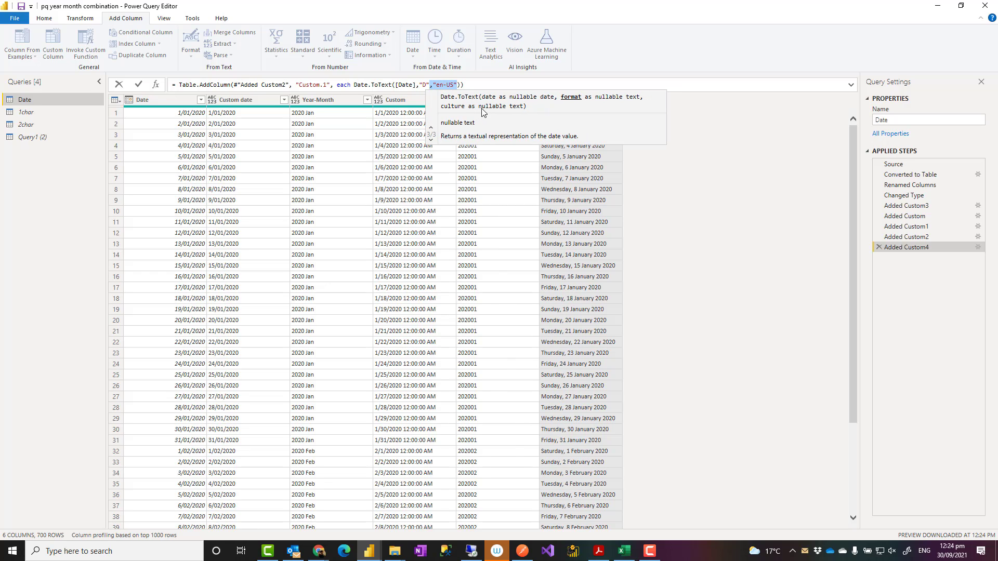
key(Delete)
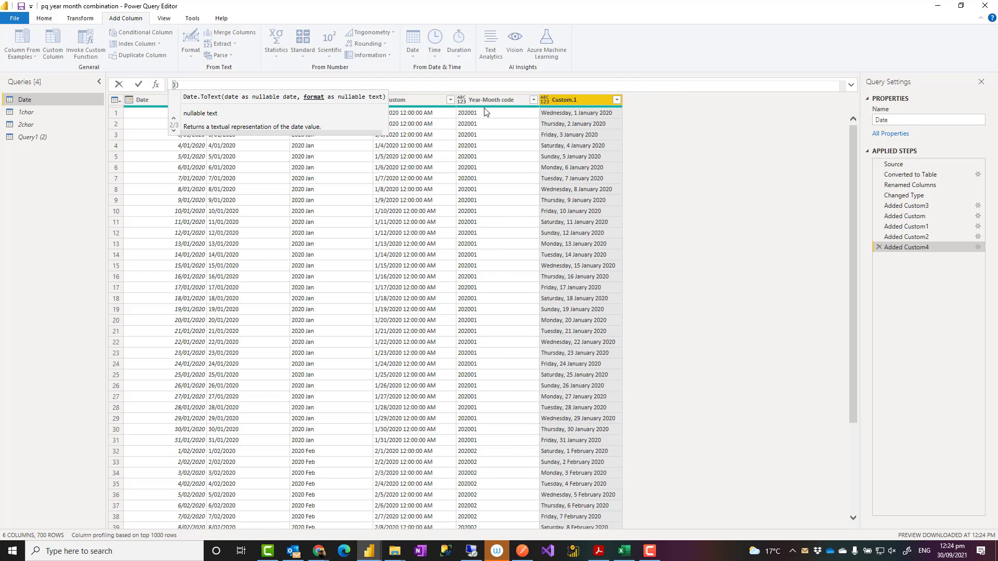
key(Return)
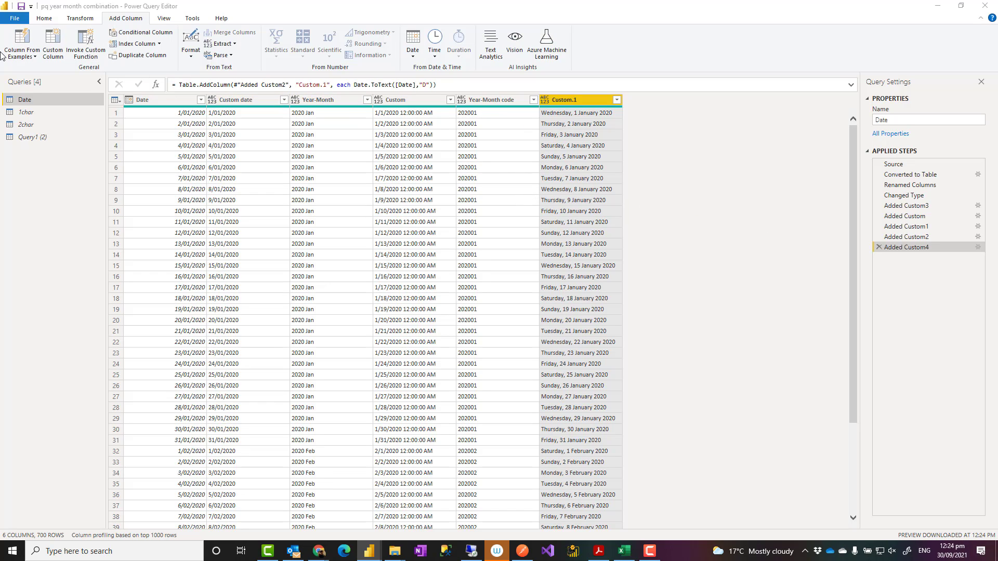
- From the Home tab, close Power Query Editor with Close & Apply
click(44, 18)
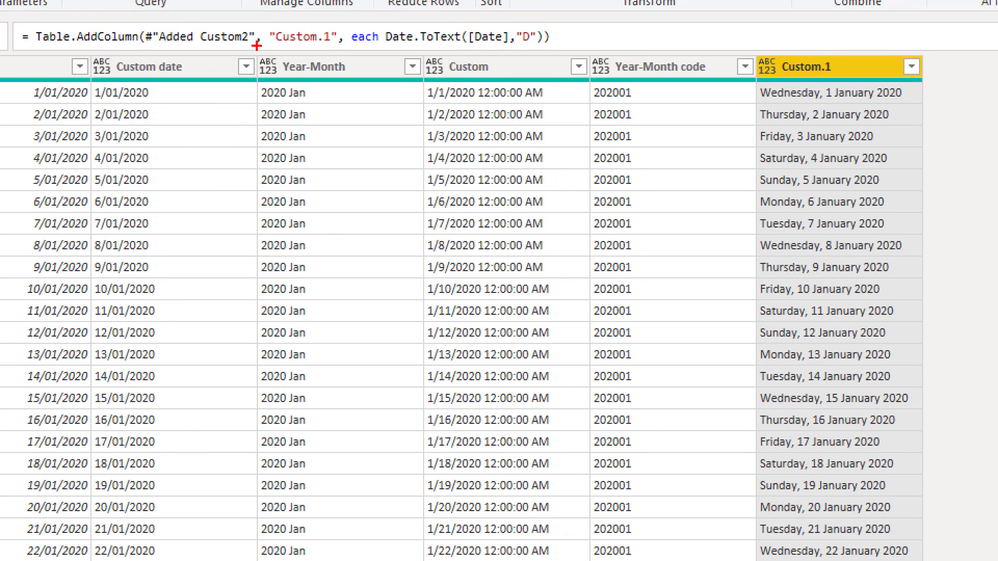
mouse_move(256, 46)
mouse_down()
mouse_move(384, 385)
mouse_move(375, 493)
mouse_up()
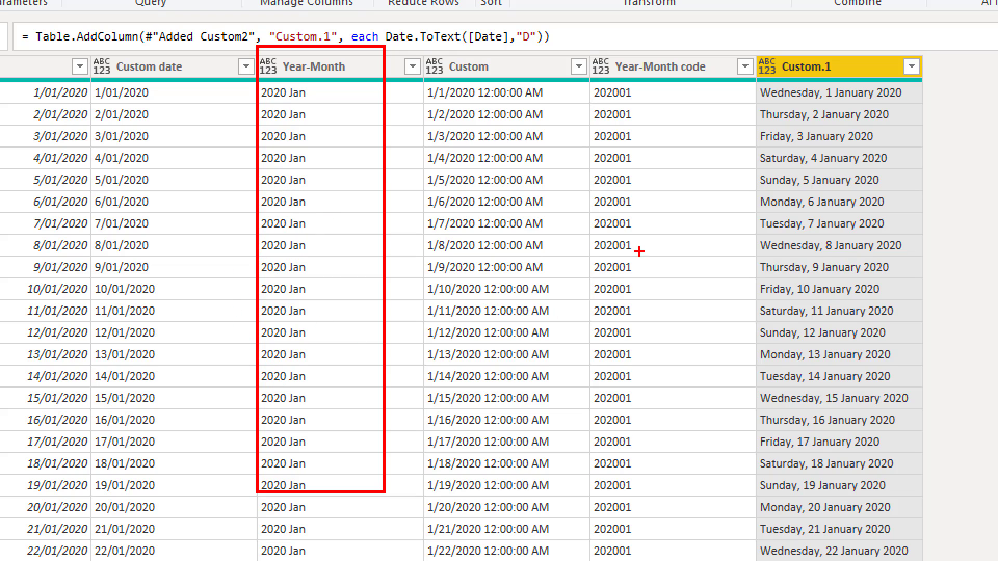
mouse_move(584, 41)
mouse_down()
mouse_move(621, 289)
mouse_move(719, 500)
mouse_move(730, 504)
mouse_move(731, 489)
mouse_up()
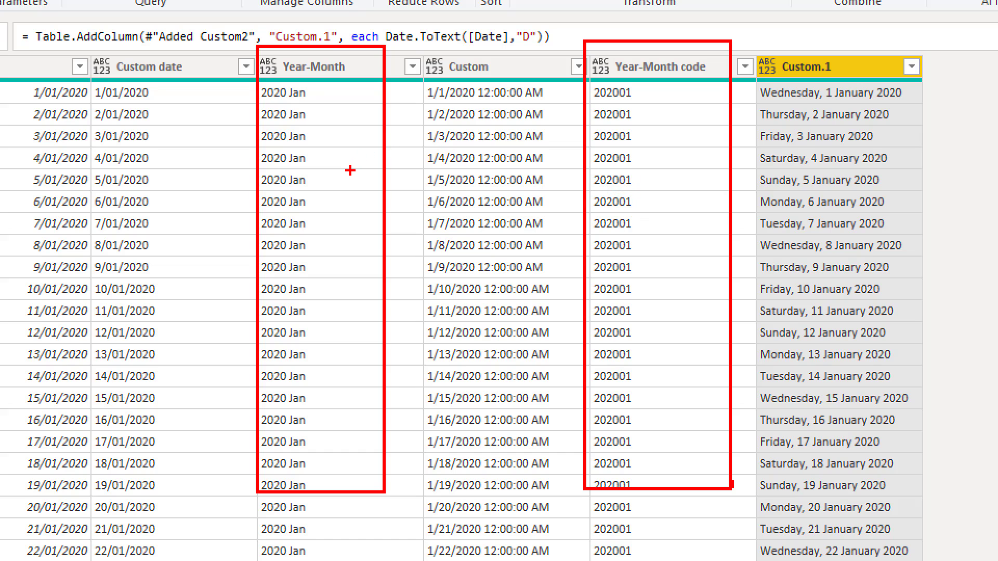
key(Escape)
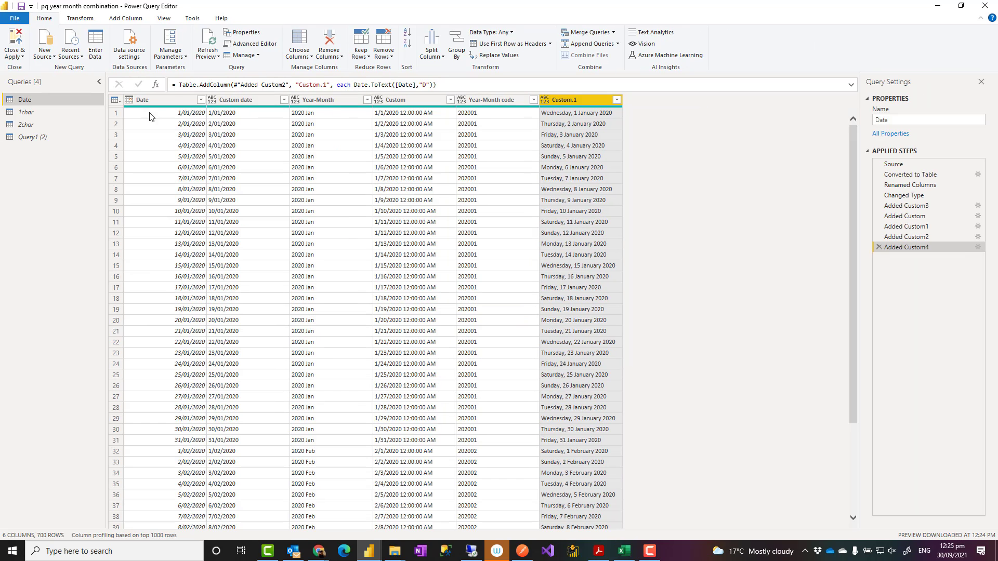
- Apply the query changes and sort the Year-Month column by Year-Month code in Data view
click(19, 42)
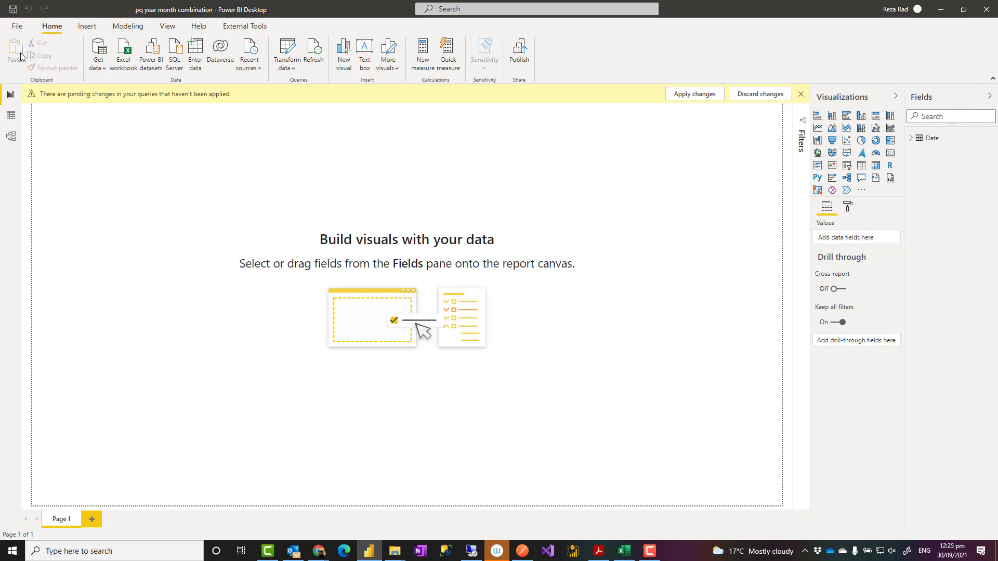
click(11, 116)
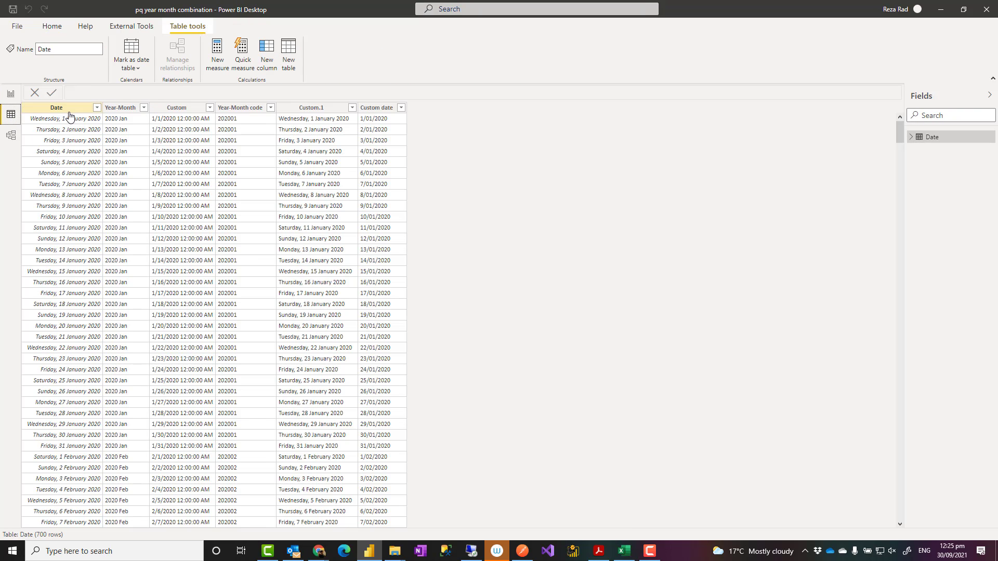
click(126, 112)
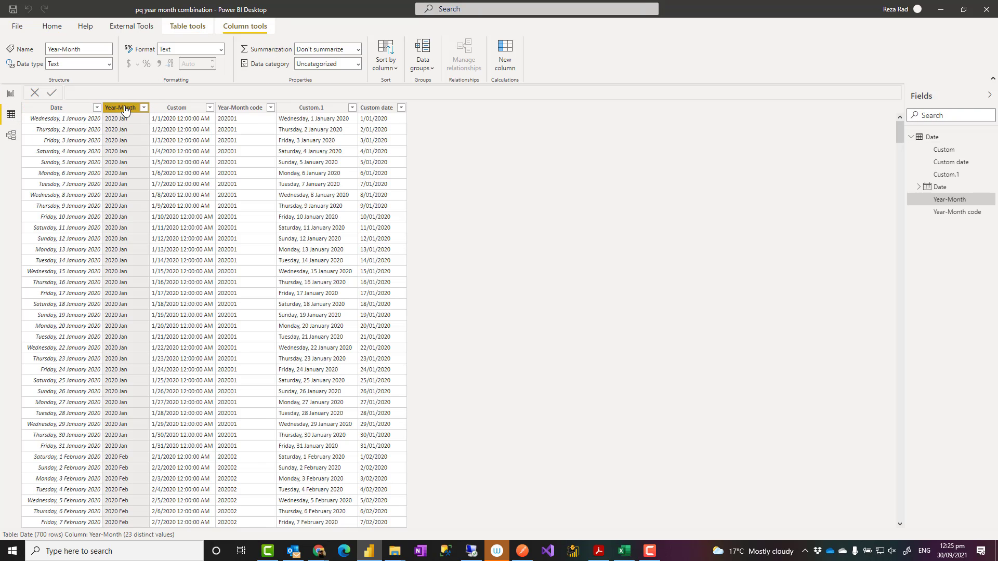
click(388, 70)
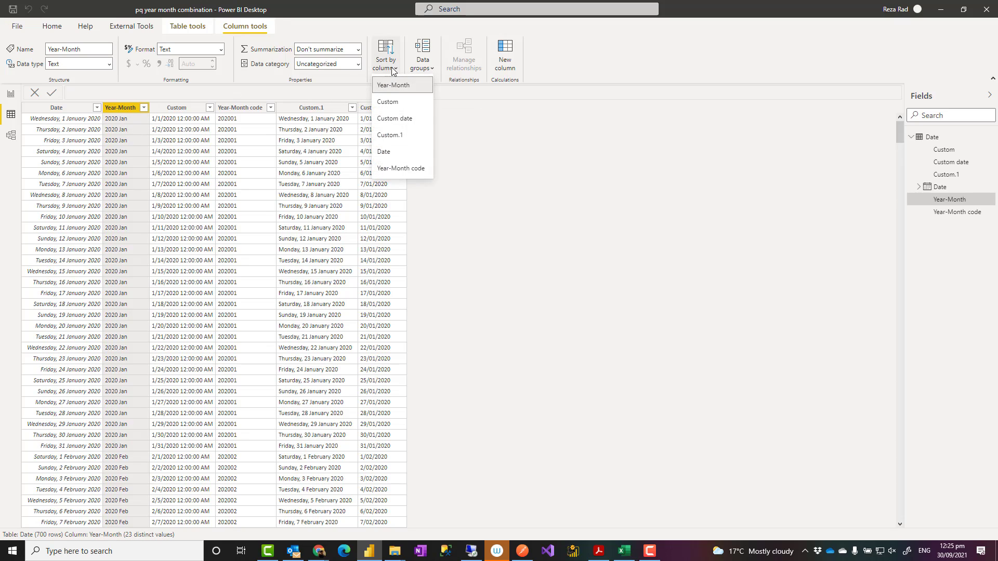
click(402, 168)
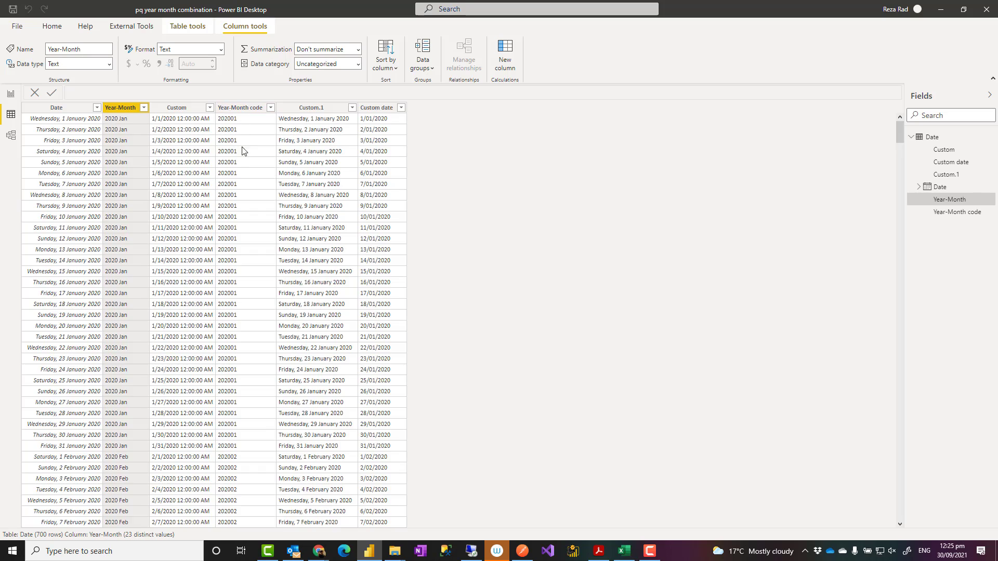
click(11, 97)
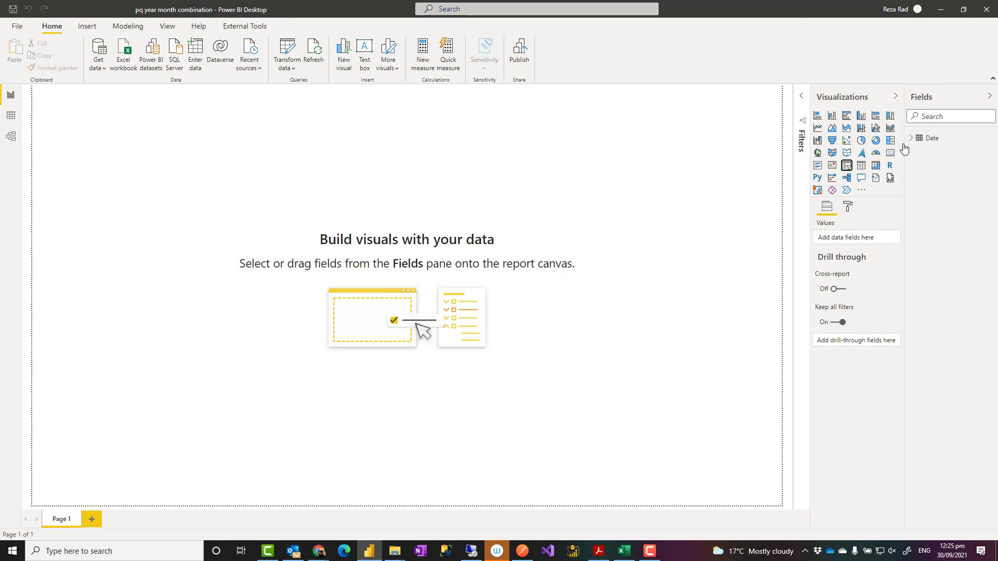
- Add a sized Year-Month slicer listing 2020 Jan to 2021 Nov, and hide Year-Month code
click(847, 165)
click(910, 138)
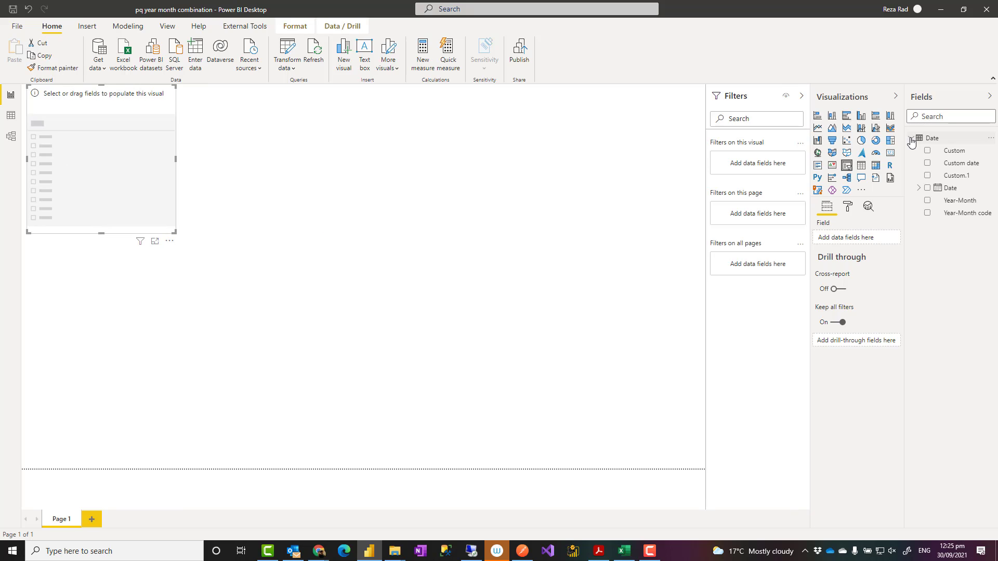
click(928, 201)
drag(173, 229, 208, 398)
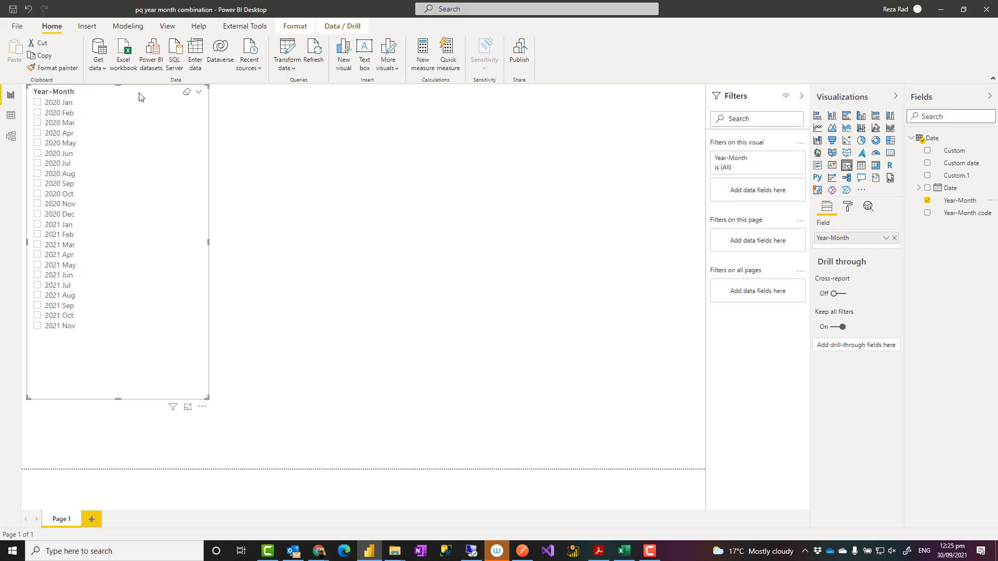
drag(140, 94, 564, 192)
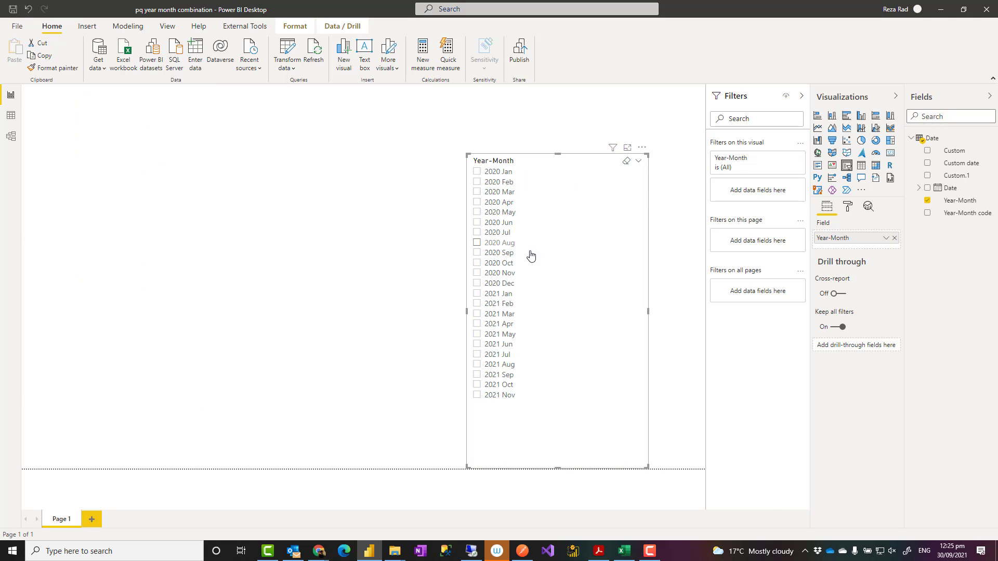
drag(647, 466, 560, 419)
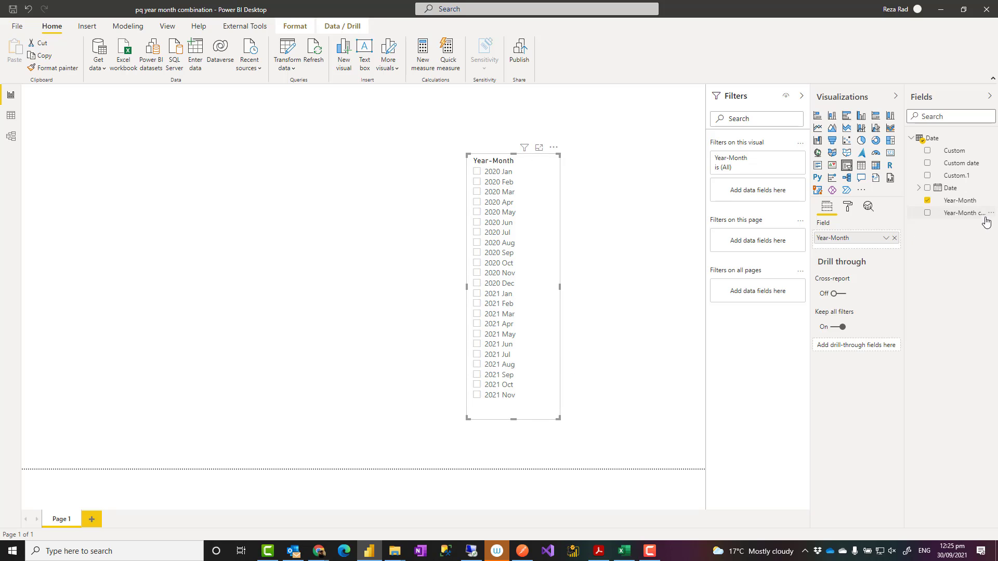
right_click(967, 215)
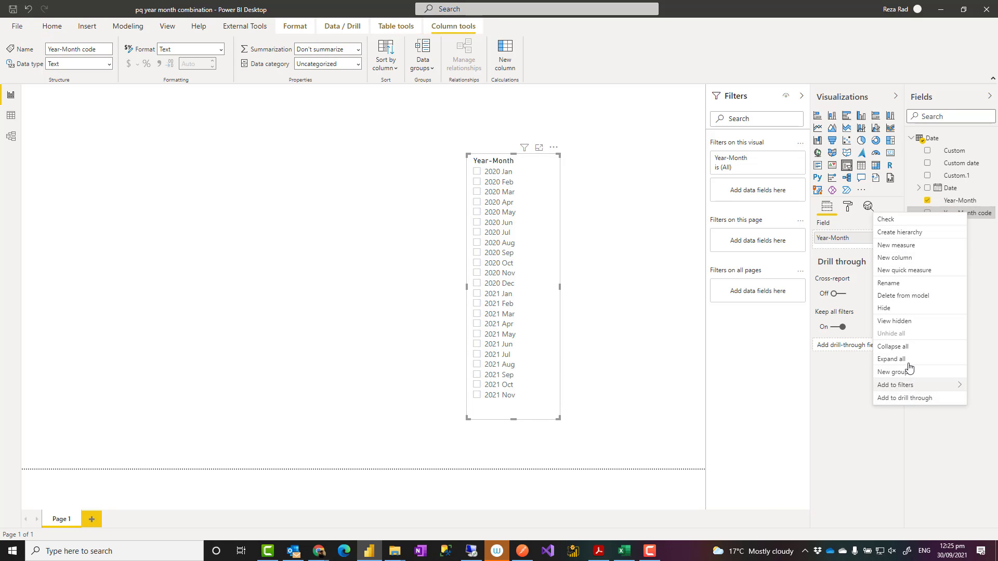
click(889, 310)
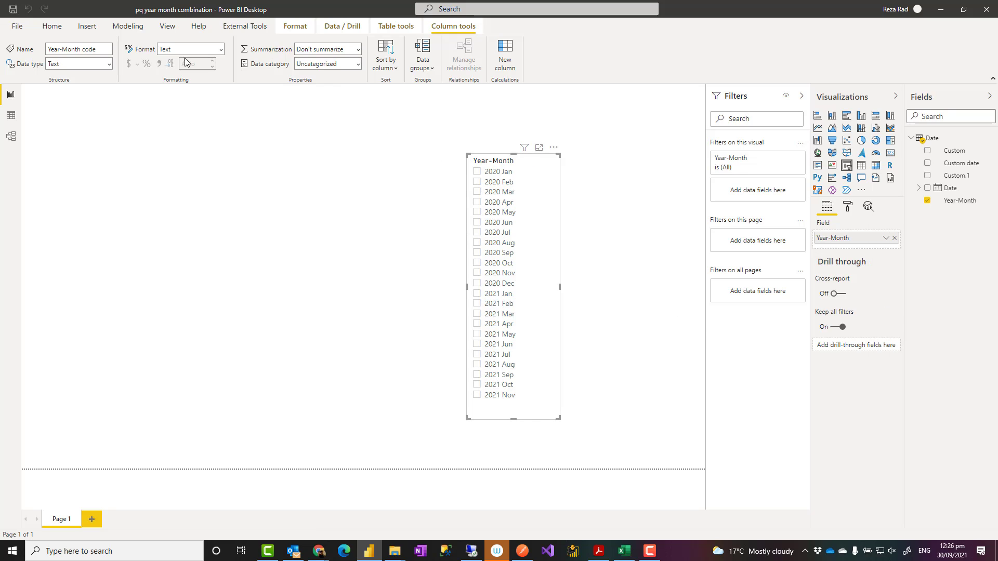
- Reopen Power Query Editor with Transform data from the Home ribbon
click(52, 27)
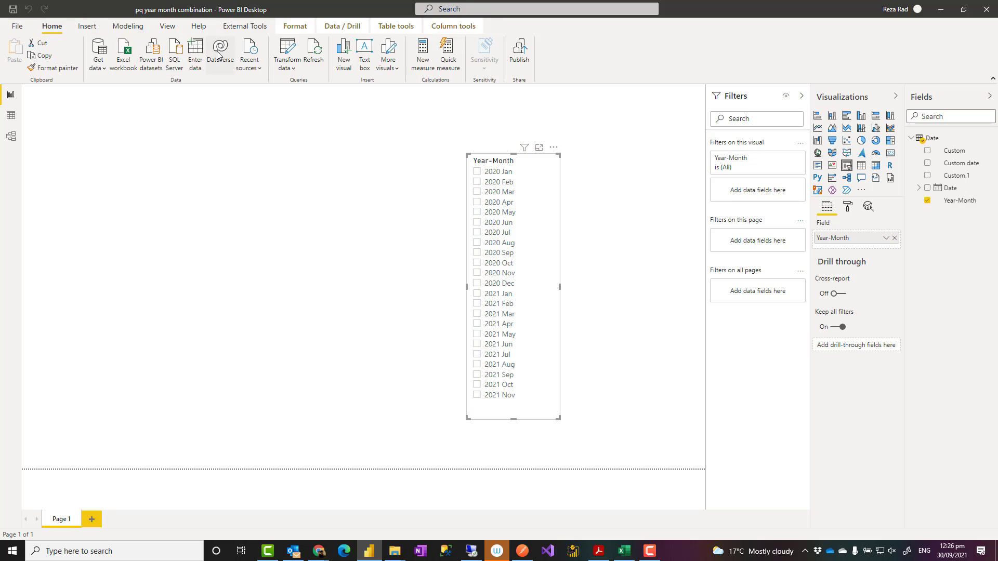
click(286, 51)
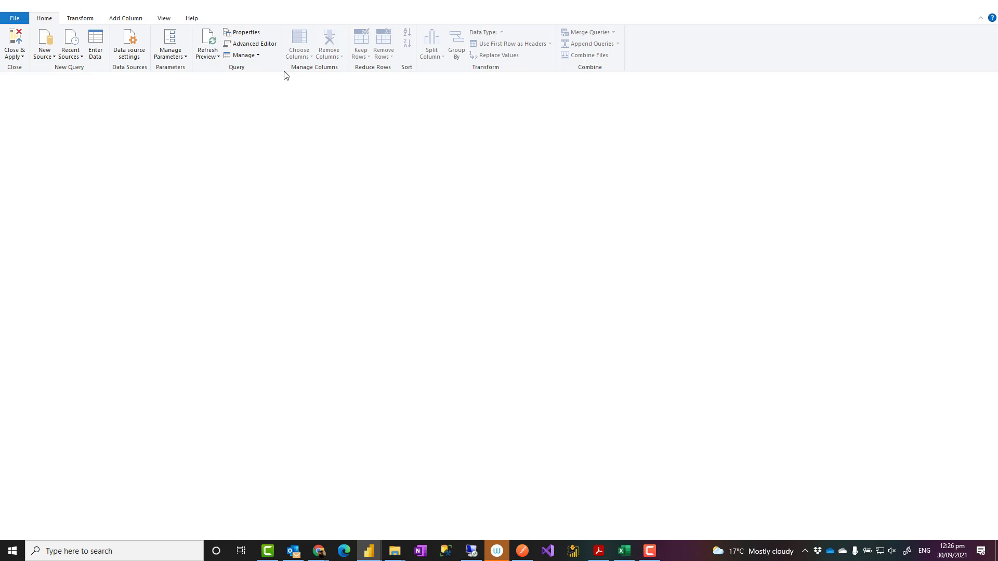